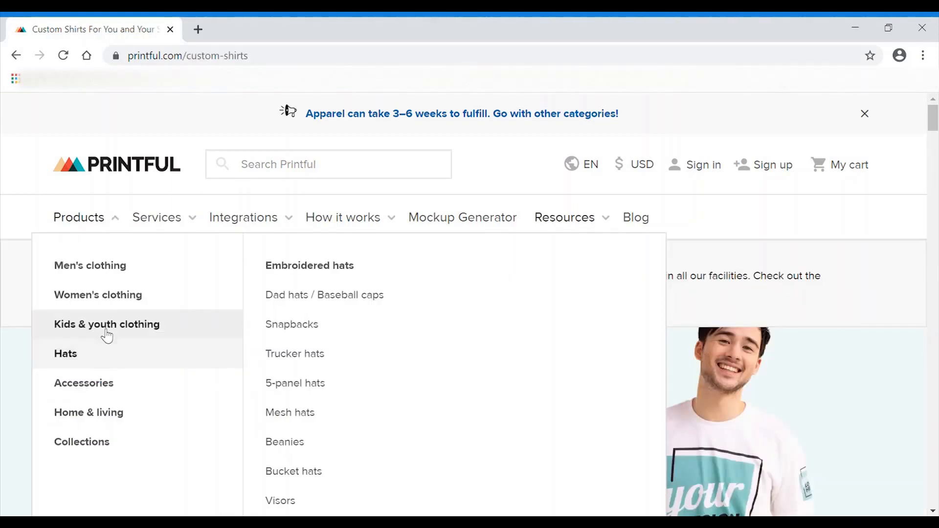
Browse the women's clothing catalogue and open the Dresses category
{"action": "mouse_move", "coordinate": [108, 271]}
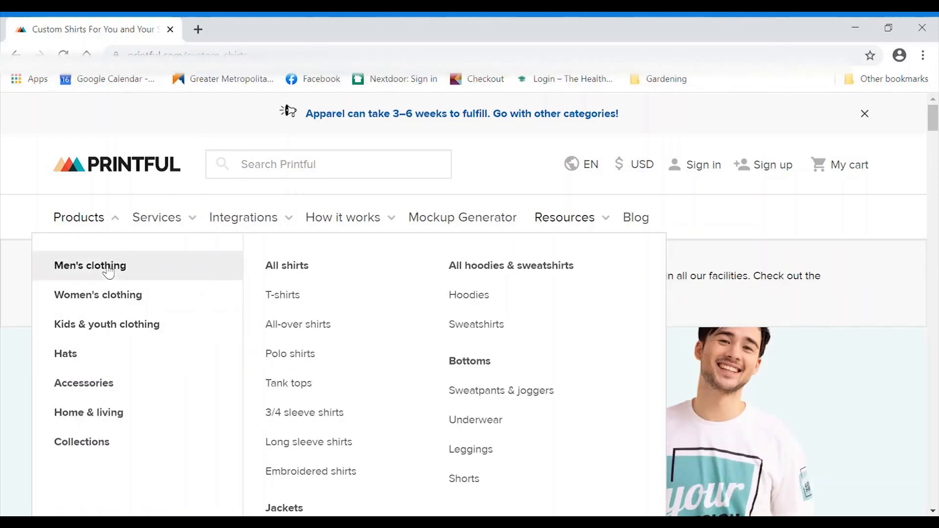
{"action": "left_click", "coordinate": [113, 304]}
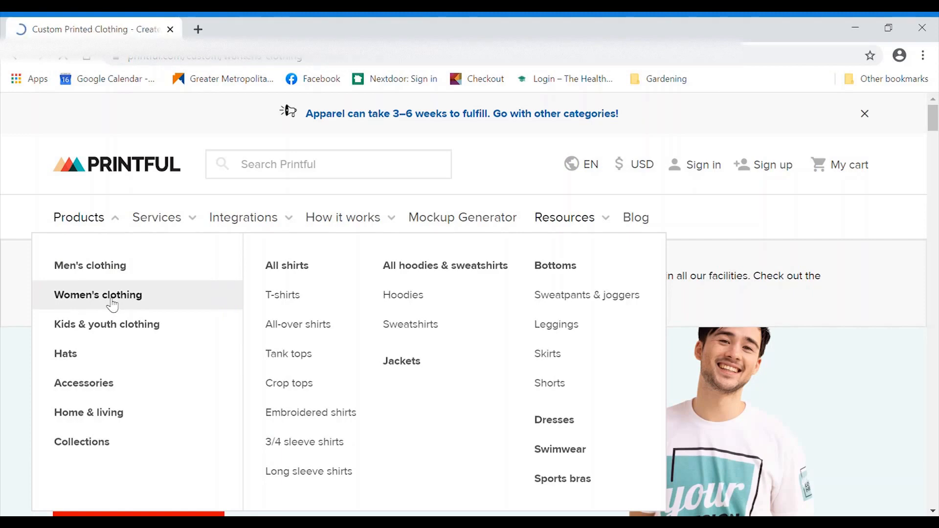
{"action": "scroll", "coordinate": [611, 384], "scroll_direction": "down", "scroll_amount": 4}
{"action": "scroll", "coordinate": [611, 385], "scroll_direction": "down", "scroll_amount": 7}
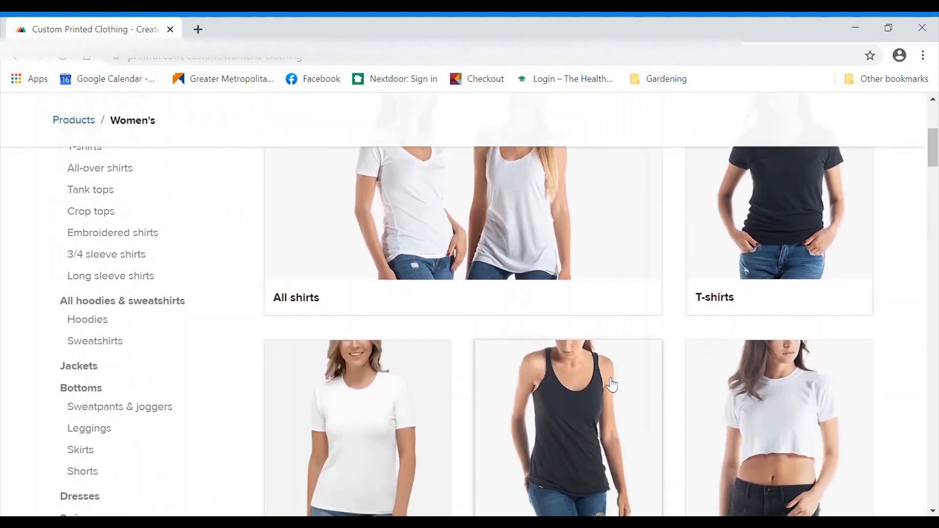
{"action": "scroll", "coordinate": [611, 385], "scroll_direction": "down", "scroll_amount": 6}
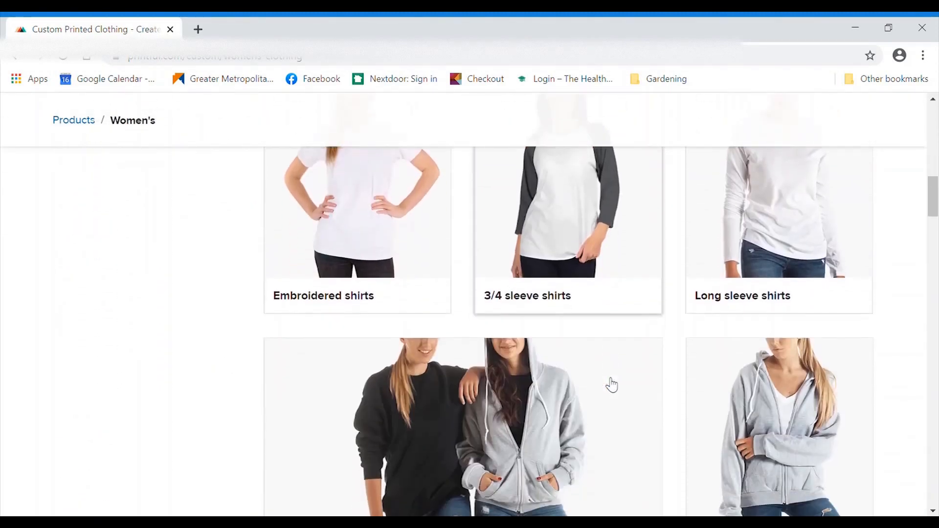
{"action": "scroll", "coordinate": [611, 384], "scroll_direction": "down", "scroll_amount": 12}
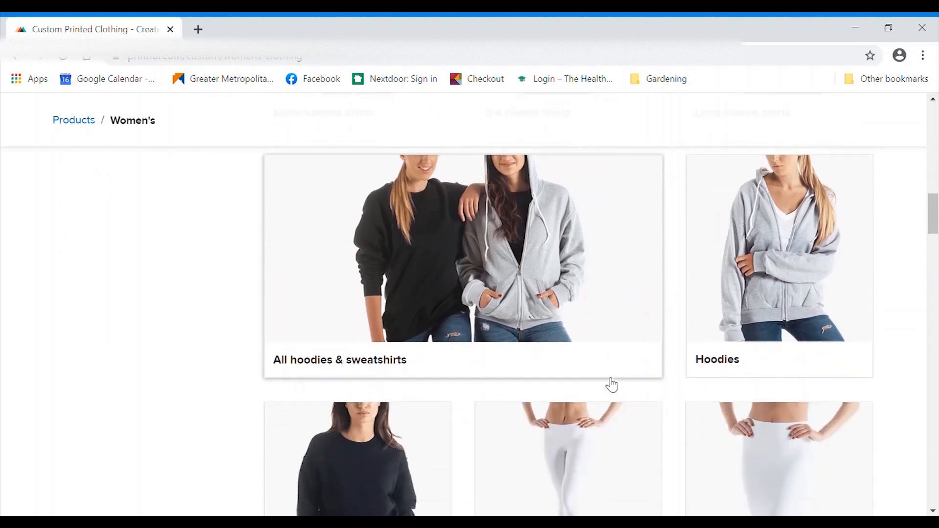
{"action": "scroll", "coordinate": [606, 384], "scroll_direction": "up", "scroll_amount": 4}
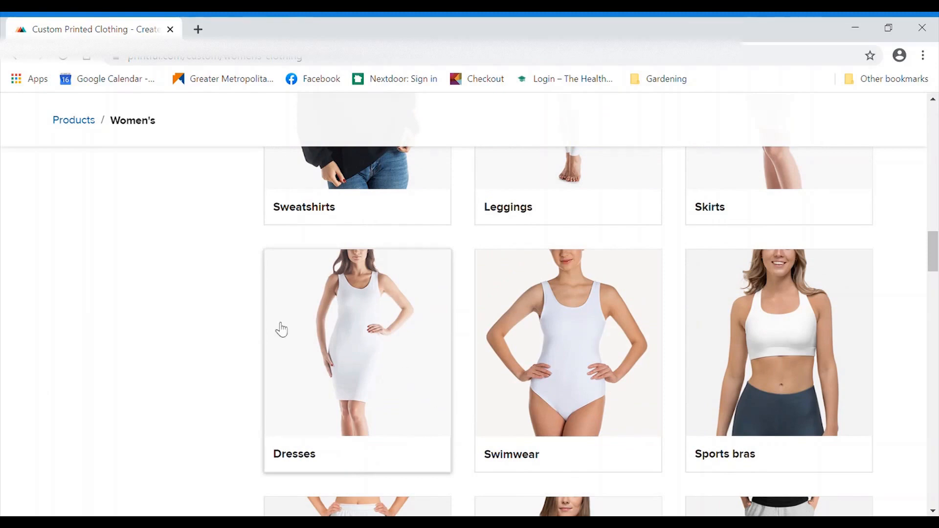
{"action": "scroll", "coordinate": [630, 377], "scroll_direction": "down", "scroll_amount": 3}
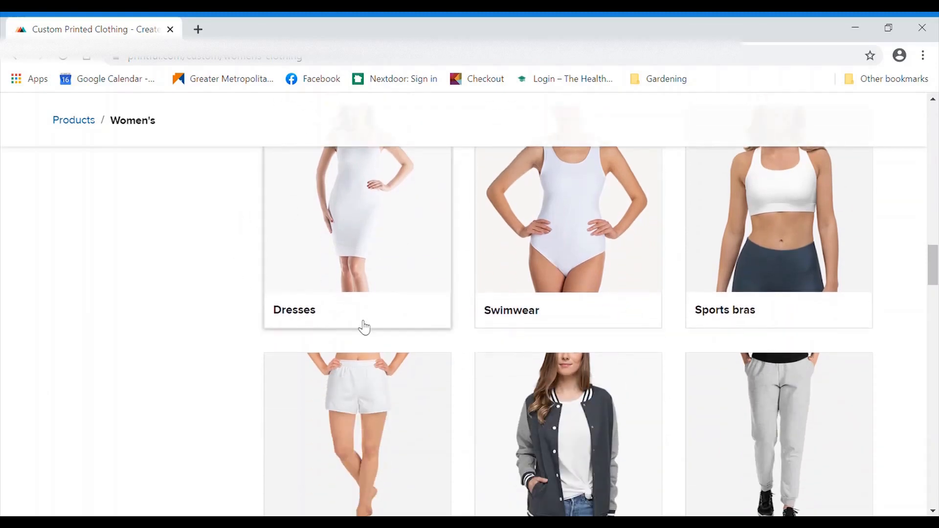
{"action": "left_click", "coordinate": [394, 262]}
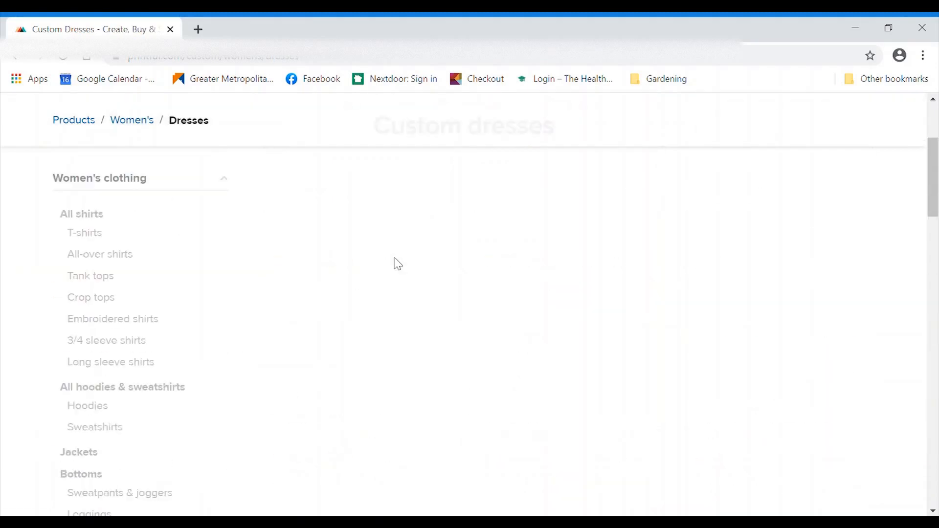
Look through the listed dresses and open the All-Over Print Skater Dress product page
{"action": "scroll", "coordinate": [474, 375], "scroll_direction": "down", "scroll_amount": 5}
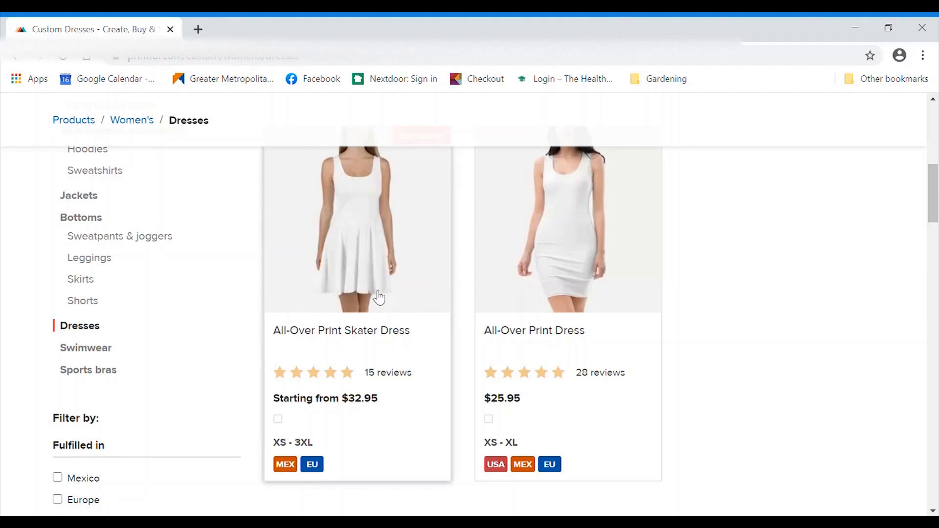
{"action": "scroll", "coordinate": [685, 361], "scroll_direction": "down", "scroll_amount": 5}
{"action": "scroll", "coordinate": [685, 361], "scroll_direction": "up", "scroll_amount": 7}
{"action": "left_click", "coordinate": [407, 473]}
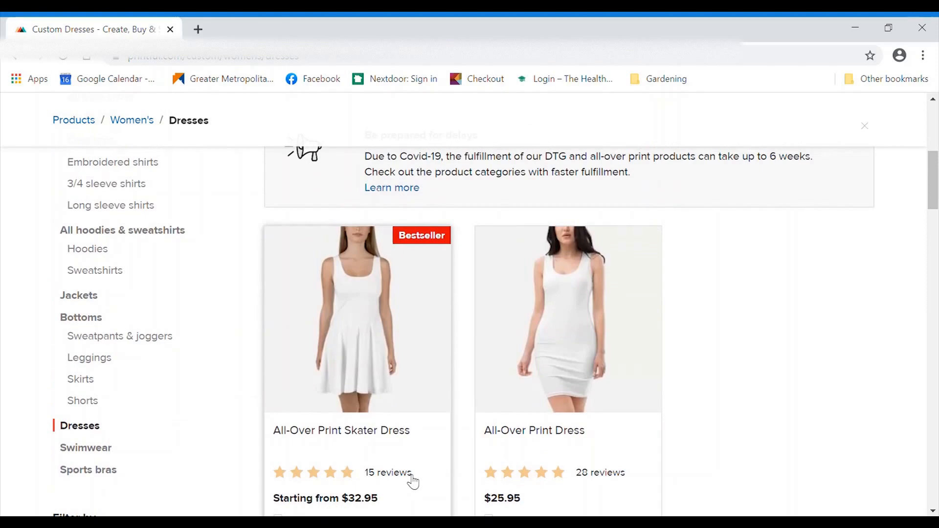
Look over the skater dress's product details and gallery, displaying the photo of the yellow patterned version
{"action": "scroll", "coordinate": [528, 284], "scroll_direction": "down", "scroll_amount": 3}
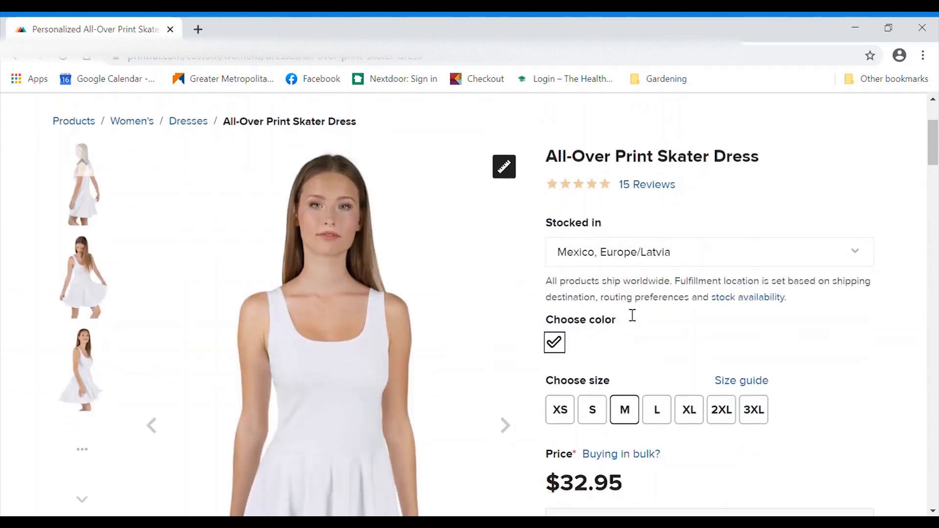
{"action": "scroll", "coordinate": [529, 285], "scroll_direction": "up", "scroll_amount": 2}
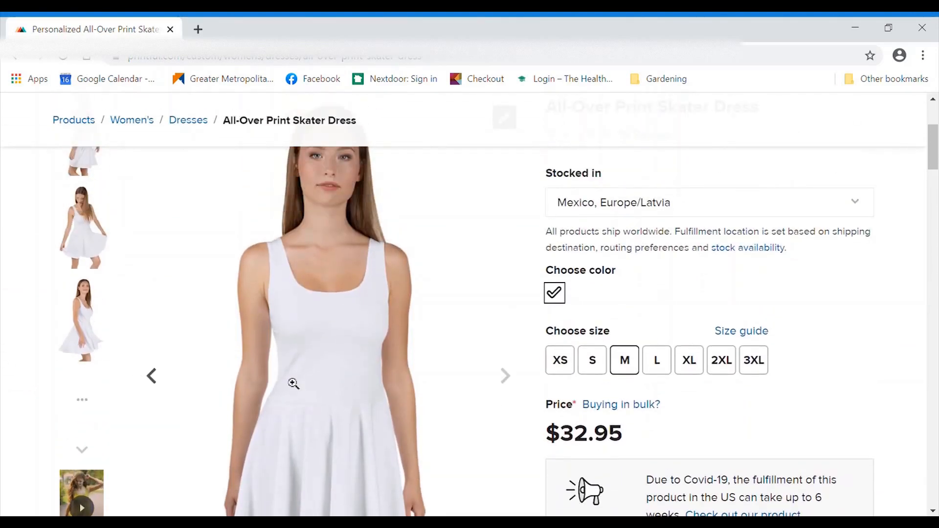
{"action": "mouse_move", "coordinate": [83, 388]}
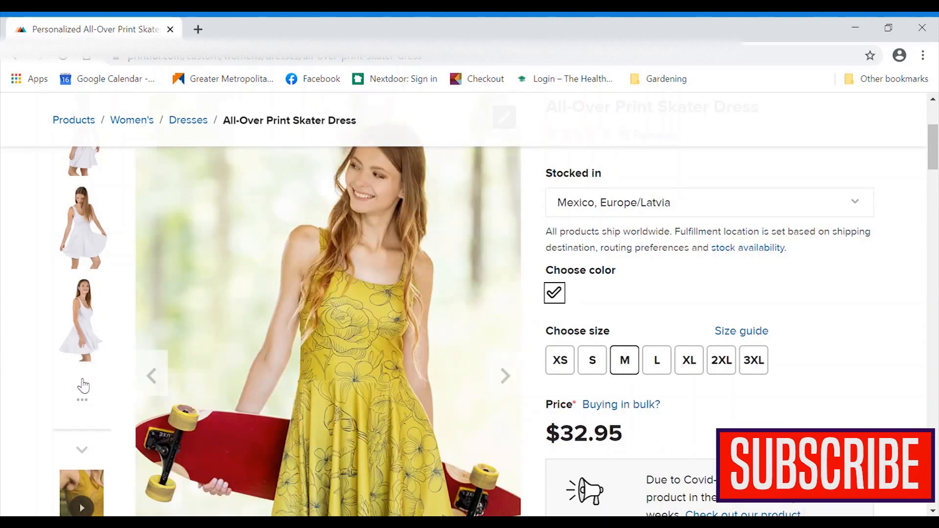
{"action": "left_click", "coordinate": [83, 386]}
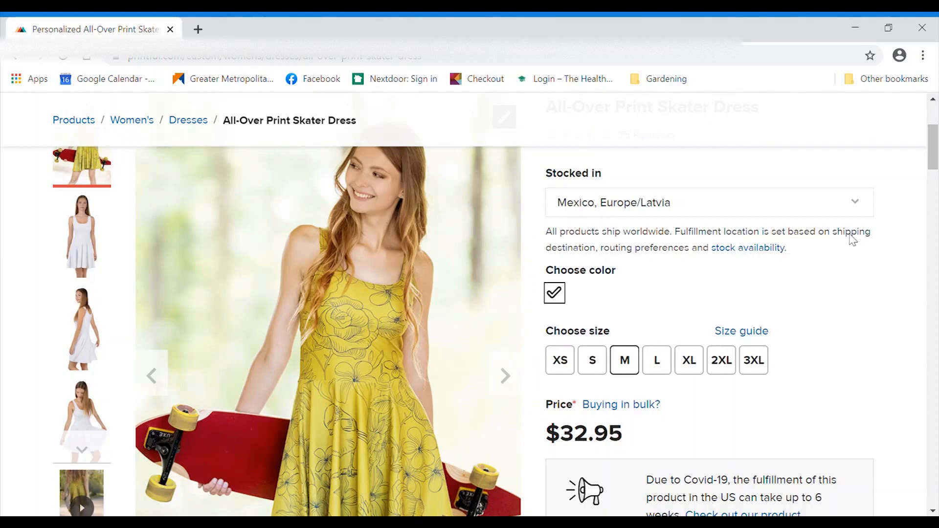
Go to the skater dress's reviews, examine the customer photo in the first review, and close it
{"action": "scroll", "coordinate": [845, 249], "scroll_direction": "up", "scroll_amount": 2}
{"action": "scroll", "coordinate": [849, 234], "scroll_direction": "up", "scroll_amount": 2}
{"action": "scroll", "coordinate": [851, 234], "scroll_direction": "down", "scroll_amount": 2}
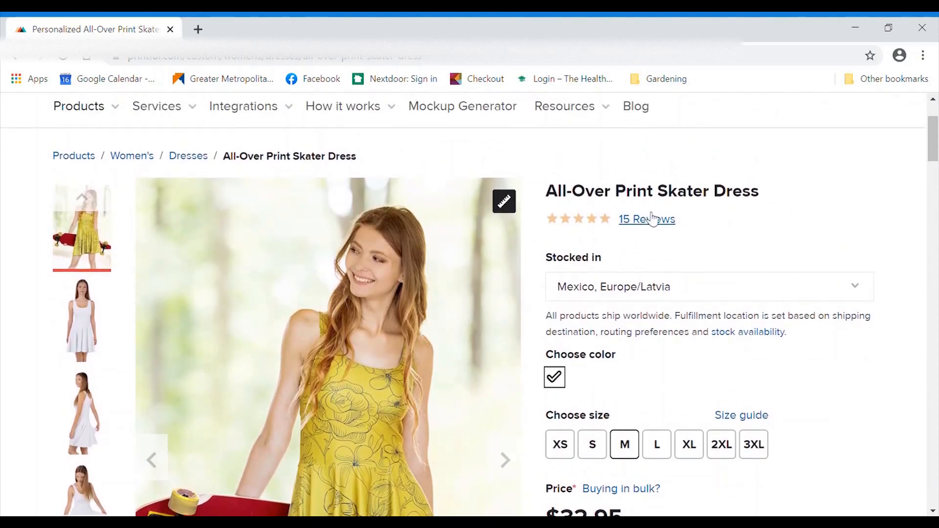
{"action": "left_click", "coordinate": [655, 220]}
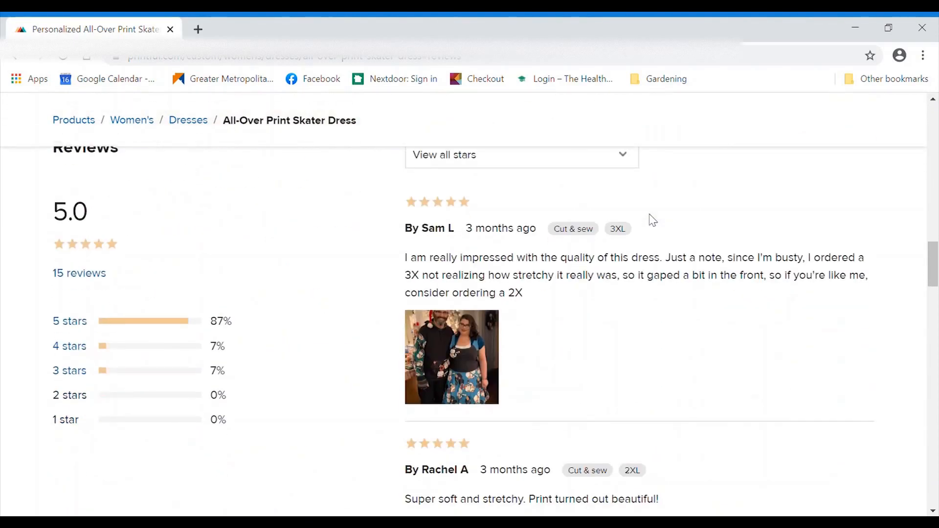
{"action": "left_click", "coordinate": [456, 354]}
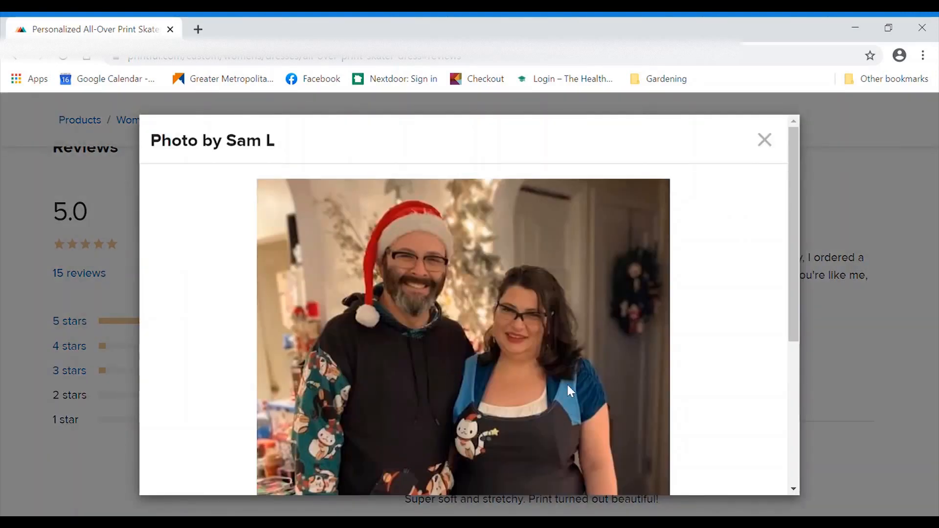
{"action": "scroll", "coordinate": [566, 382], "scroll_direction": "down", "scroll_amount": 5}
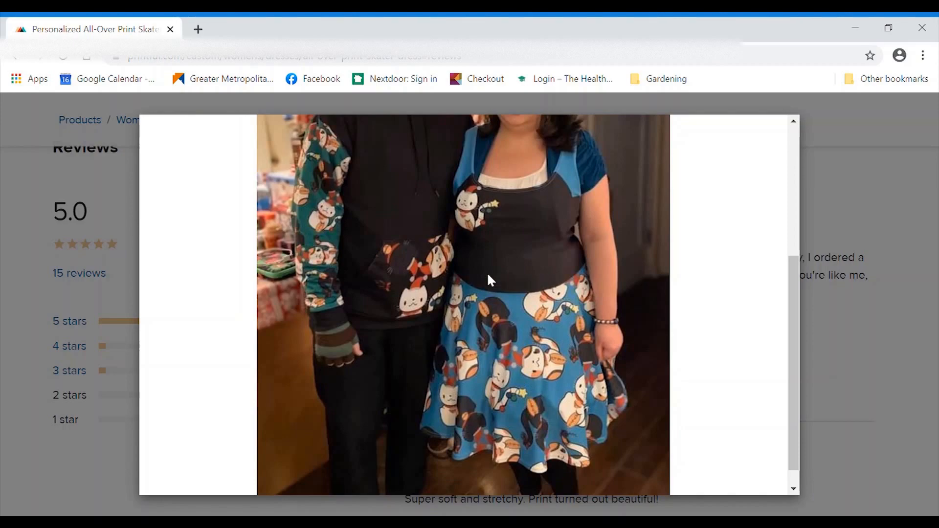
{"action": "scroll", "coordinate": [789, 218], "scroll_direction": "up", "scroll_amount": 4}
{"action": "left_click", "coordinate": [859, 240]}
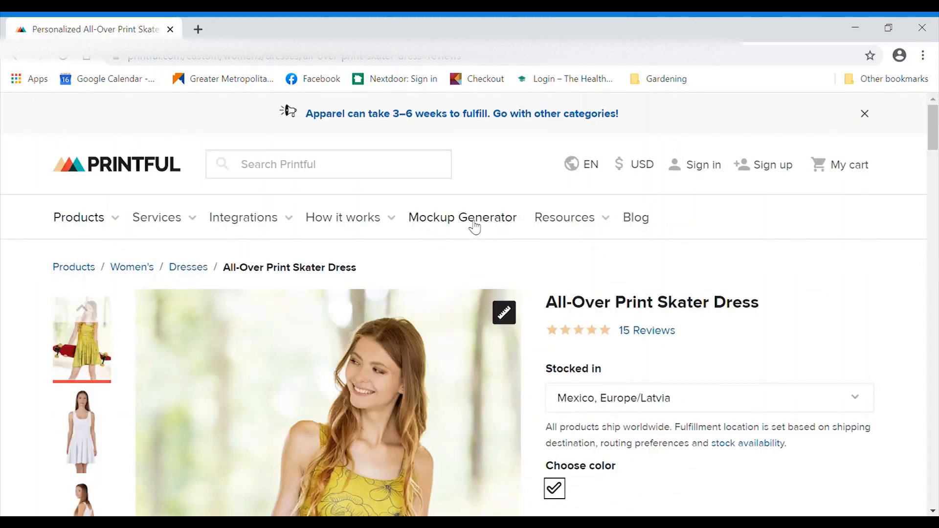
Open the Mockup Generator for the All-Over Print Skater Dress and display its clipart library
{"action": "left_click", "coordinate": [474, 226]}
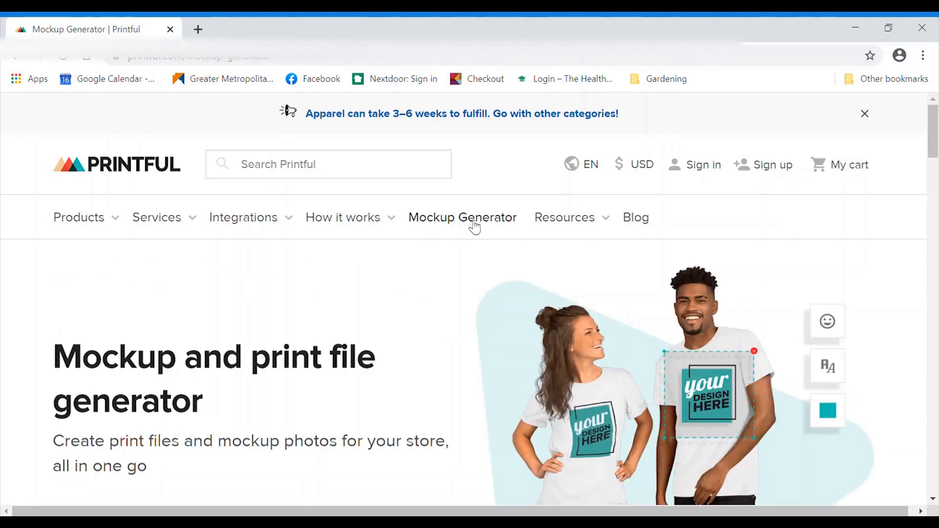
{"action": "scroll", "coordinate": [421, 351], "scroll_direction": "down", "scroll_amount": 10}
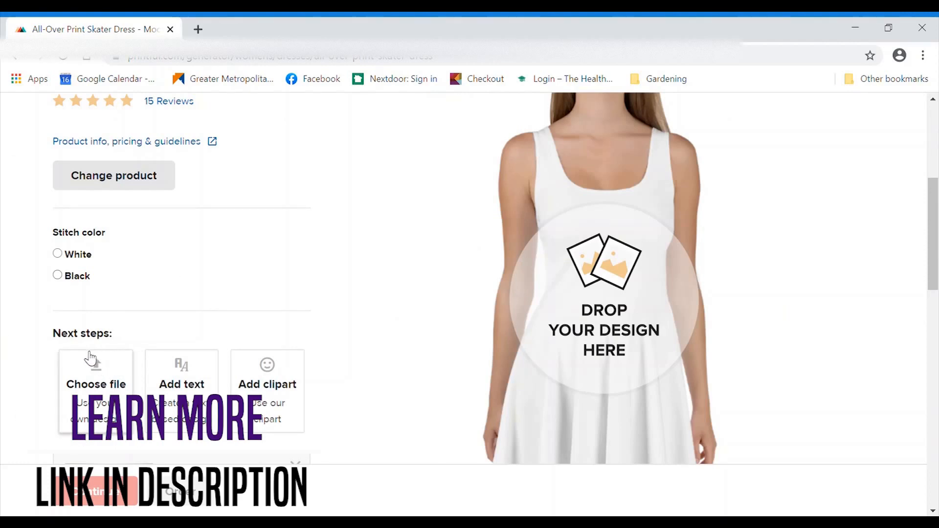
{"action": "left_click", "coordinate": [204, 402]}
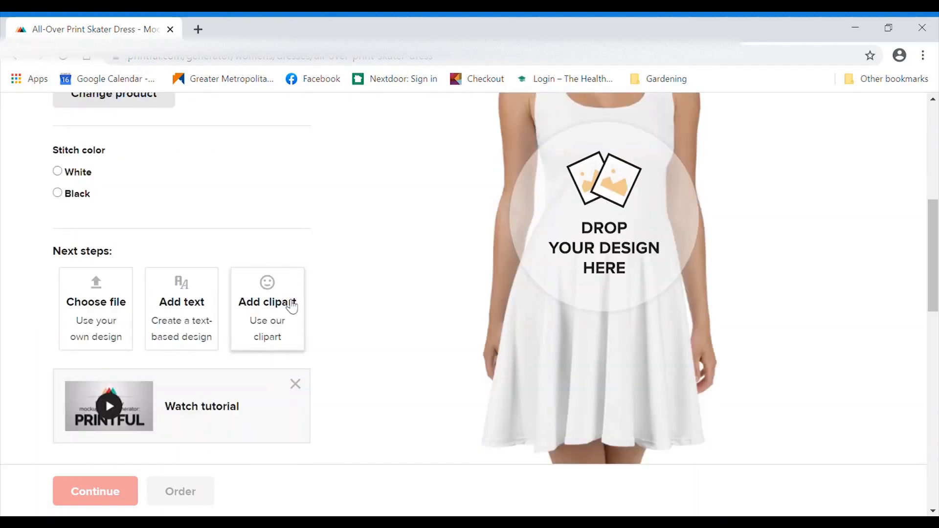
{"action": "left_click", "coordinate": [292, 307]}
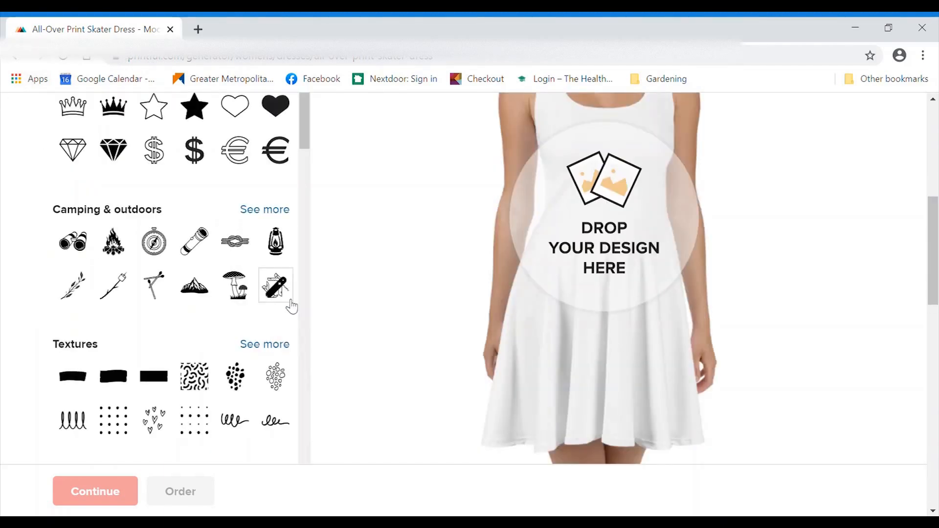
Open the Unisex Premium T-Shirt | Bella + Canvas 3001 from the women's All shirts category of the mockup generator
{"action": "scroll", "coordinate": [206, 199], "scroll_direction": "up", "scroll_amount": 3}
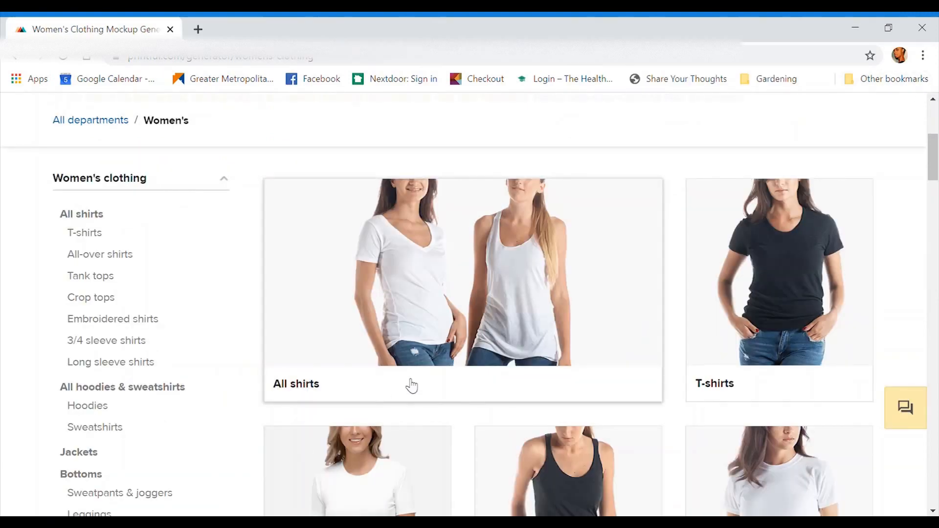
{"action": "scroll", "coordinate": [411, 386], "scroll_direction": "down", "scroll_amount": 3}
{"action": "scroll", "coordinate": [411, 385], "scroll_direction": "up", "scroll_amount": 3}
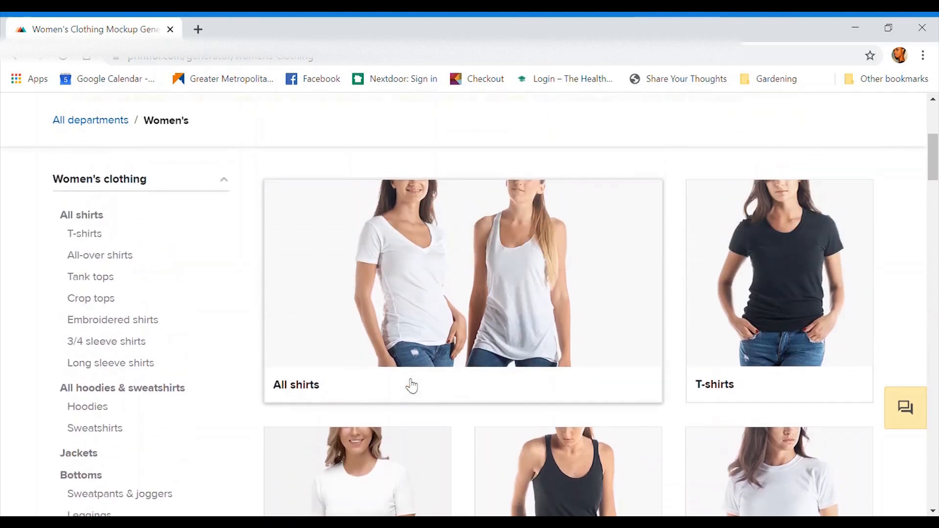
{"action": "left_click", "coordinate": [491, 321]}
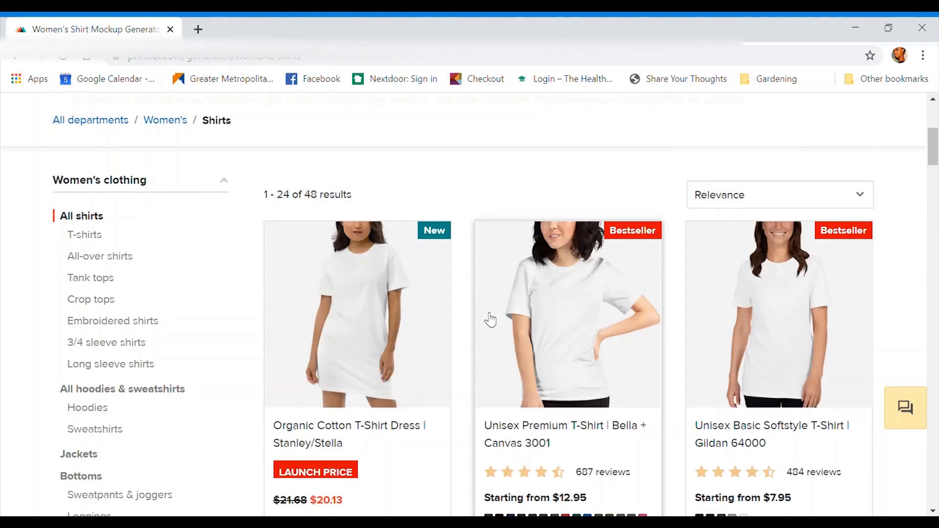
{"action": "scroll", "coordinate": [490, 320], "scroll_direction": "down", "scroll_amount": 1}
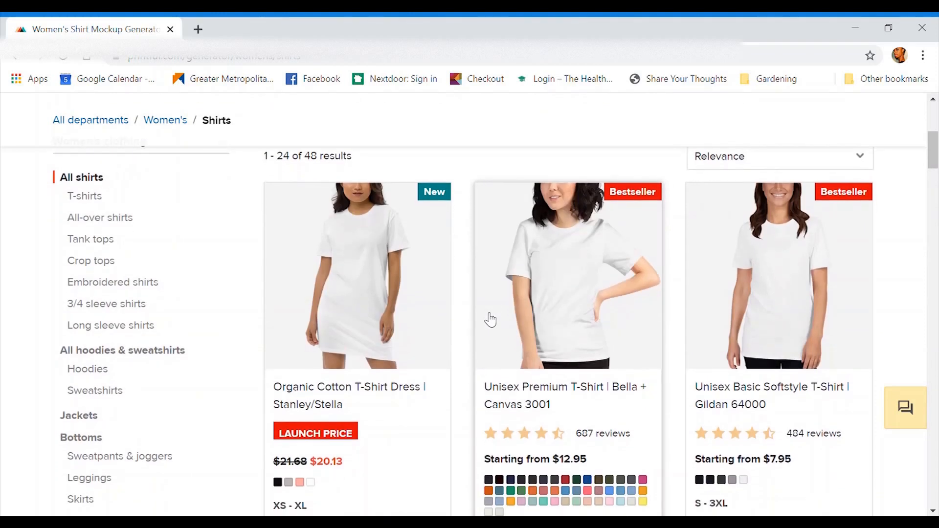
{"action": "left_click", "coordinate": [596, 306]}
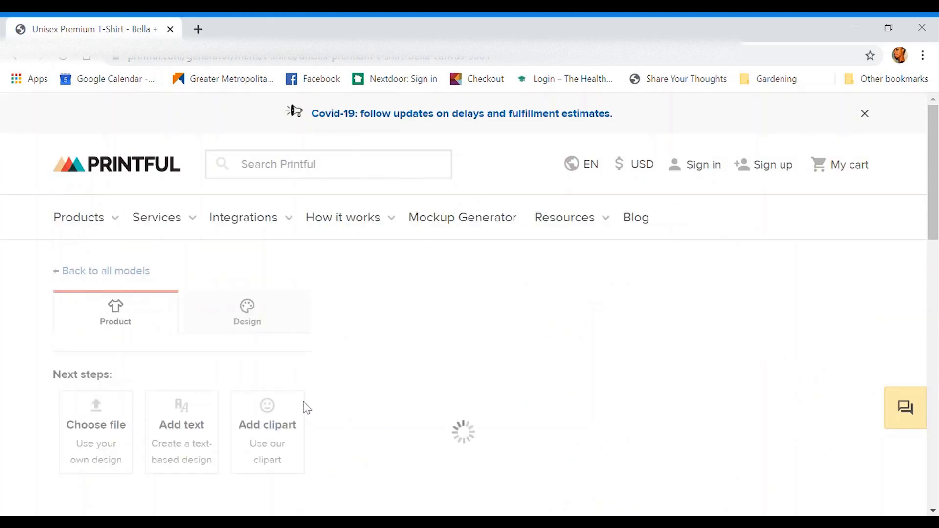
Look over the T-shirt's technique and color options, then open the file library's sample files
{"action": "scroll", "coordinate": [330, 374], "scroll_direction": "down", "scroll_amount": 3}
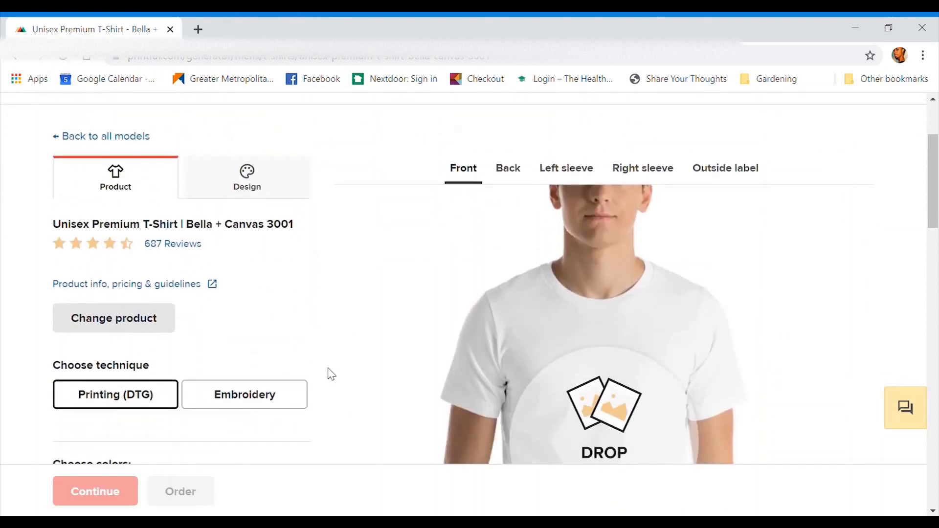
{"action": "scroll", "coordinate": [331, 374], "scroll_direction": "down", "scroll_amount": 2}
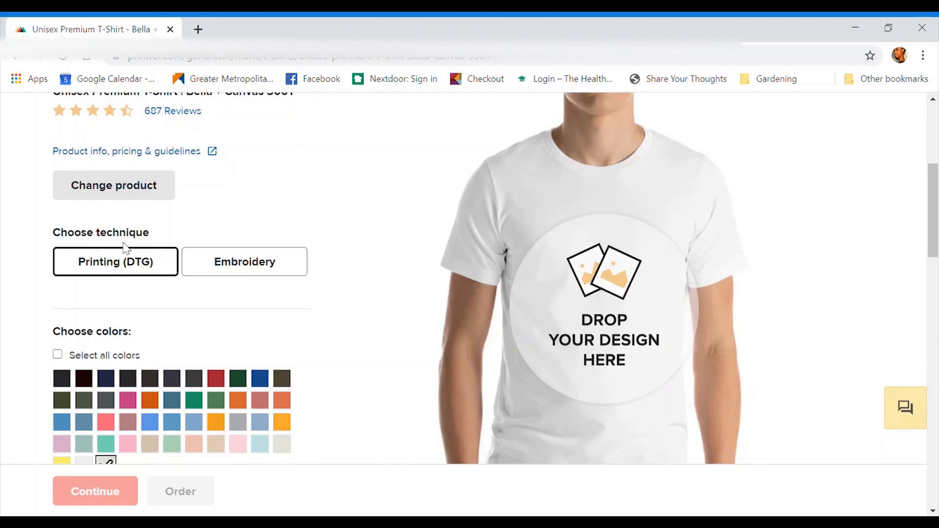
{"action": "scroll", "coordinate": [147, 196], "scroll_direction": "up", "scroll_amount": 2}
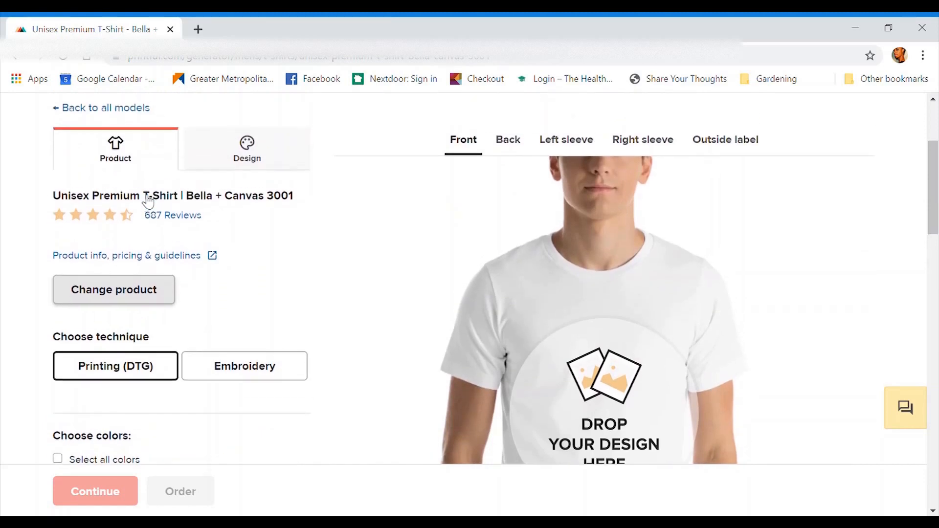
{"action": "scroll", "coordinate": [148, 201], "scroll_direction": "up", "scroll_amount": 1}
{"action": "scroll", "coordinate": [127, 381], "scroll_direction": "down", "scroll_amount": 5}
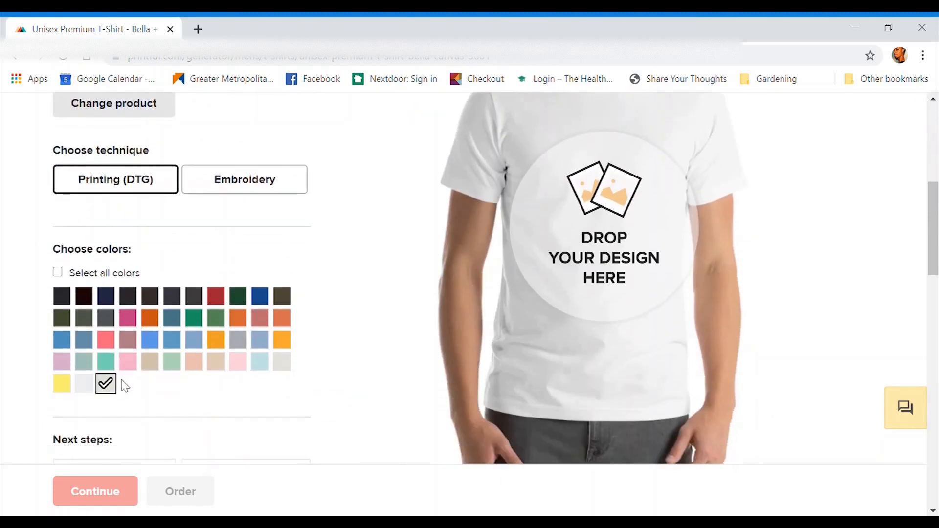
{"action": "scroll", "coordinate": [125, 386], "scroll_direction": "down", "scroll_amount": 3}
{"action": "left_click", "coordinate": [127, 359]}
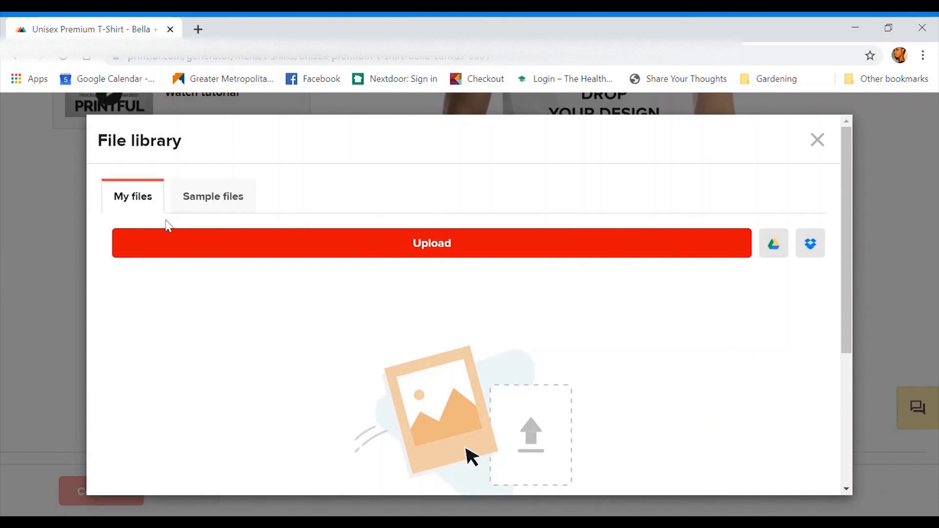
{"action": "left_click", "coordinate": [227, 202]}
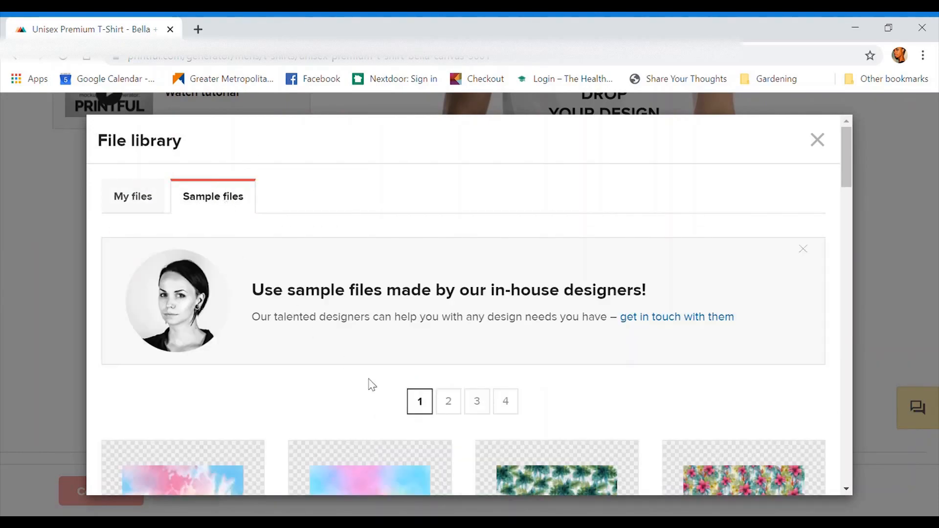
Browse the sample files and add the joy triangle design, flat_embroidery_joy_color, to the front of the T-shirt
{"action": "scroll", "coordinate": [371, 385], "scroll_direction": "down", "scroll_amount": 12}
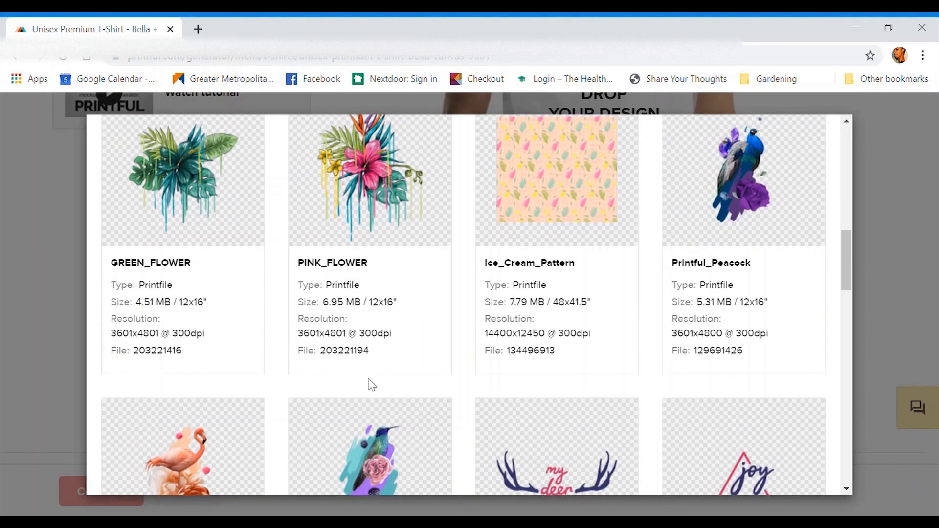
{"action": "scroll", "coordinate": [372, 385], "scroll_direction": "down", "scroll_amount": 4}
{"action": "scroll", "coordinate": [373, 384], "scroll_direction": "up", "scroll_amount": 3}
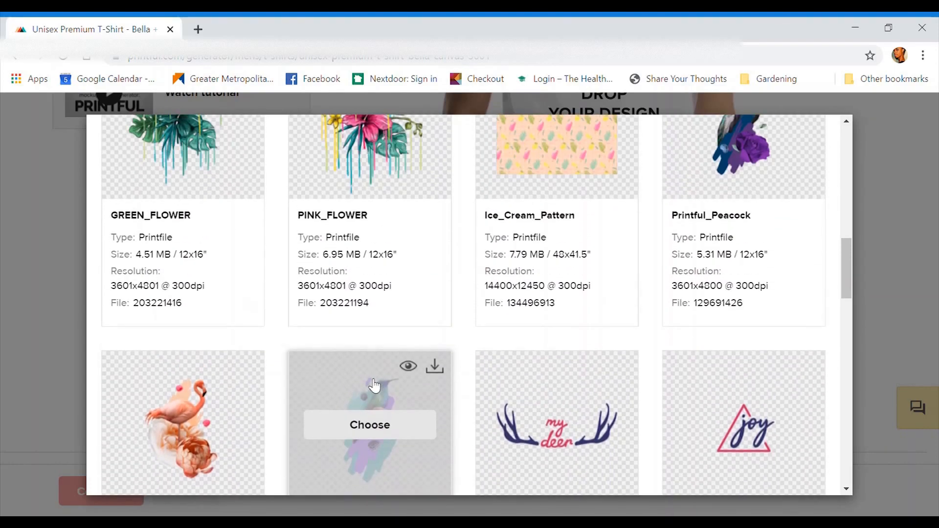
{"action": "scroll", "coordinate": [743, 420], "scroll_direction": "down", "scroll_amount": 1}
{"action": "left_click", "coordinate": [744, 370]}
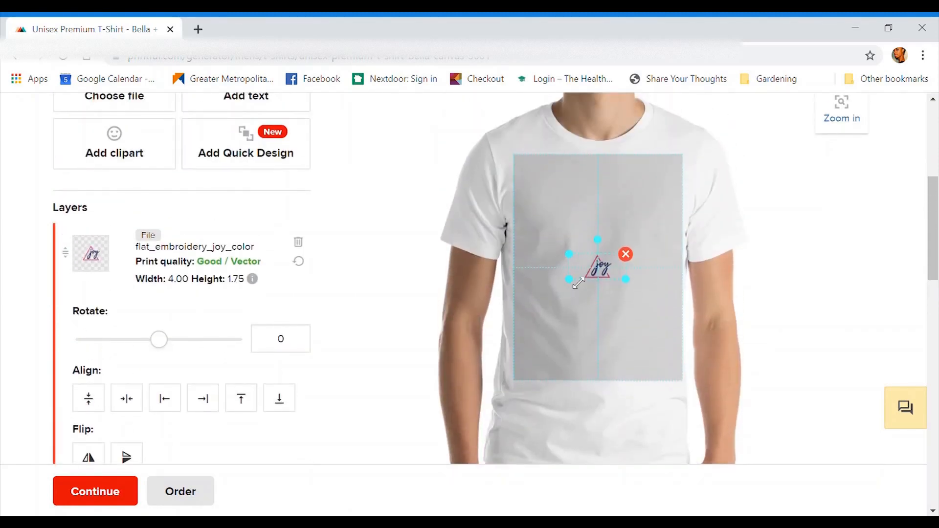
Enlarge the joy design to about 11.73 wide by 5.16 high and place it near the center of the print area
{"action": "left_click_drag", "start_coordinate": [578, 284], "coordinate": [545, 335]}
{"action": "mouse_move", "coordinate": [602, 291]}
{"action": "left_mouse_down"}
{"action": "mouse_move", "coordinate": [579, 299]}
{"action": "mouse_move", "coordinate": [601, 299]}
{"action": "left_mouse_up"}
Try the alignment options on the joy design, from vertical and horizontal centering to aligning it with the print area's edges
{"action": "scroll", "coordinate": [104, 404], "scroll_direction": "down", "scroll_amount": 4}
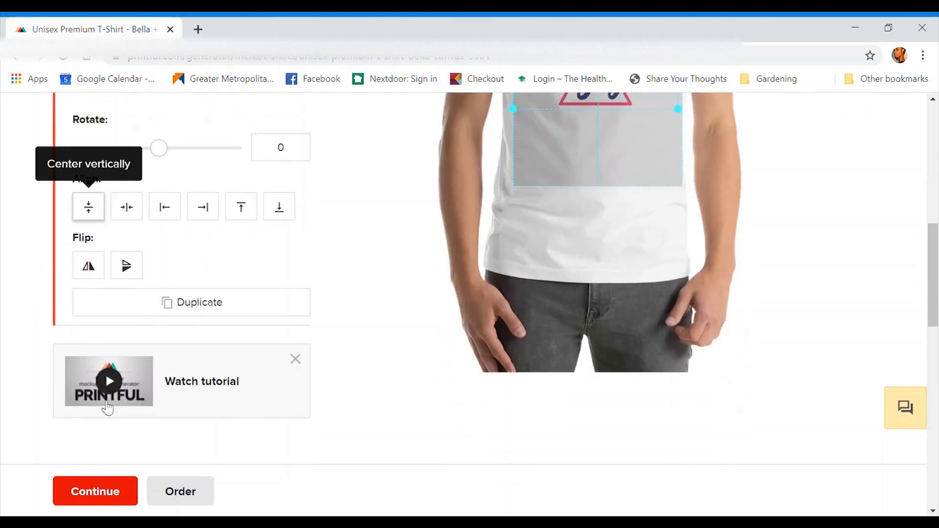
{"action": "scroll", "coordinate": [448, 237], "scroll_direction": "up", "scroll_amount": 3}
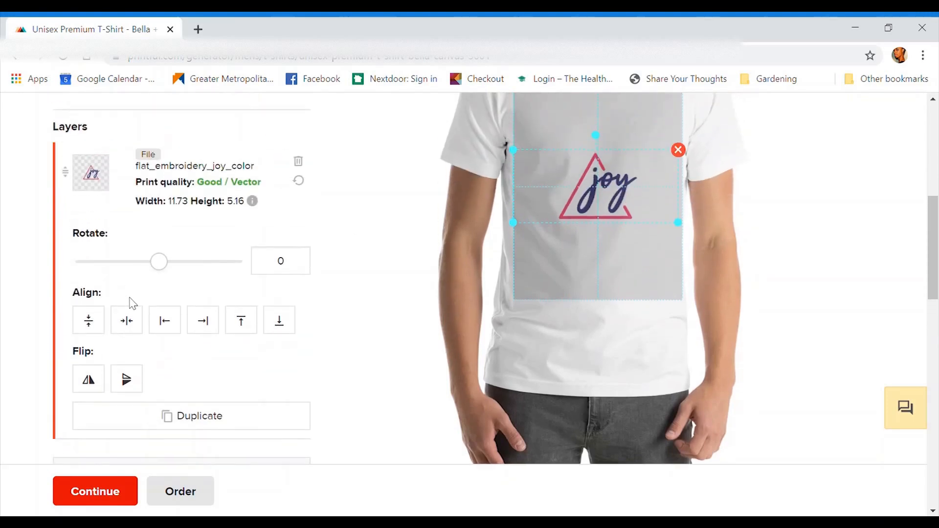
{"action": "left_click", "coordinate": [93, 322]}
{"action": "left_click", "coordinate": [129, 321]}
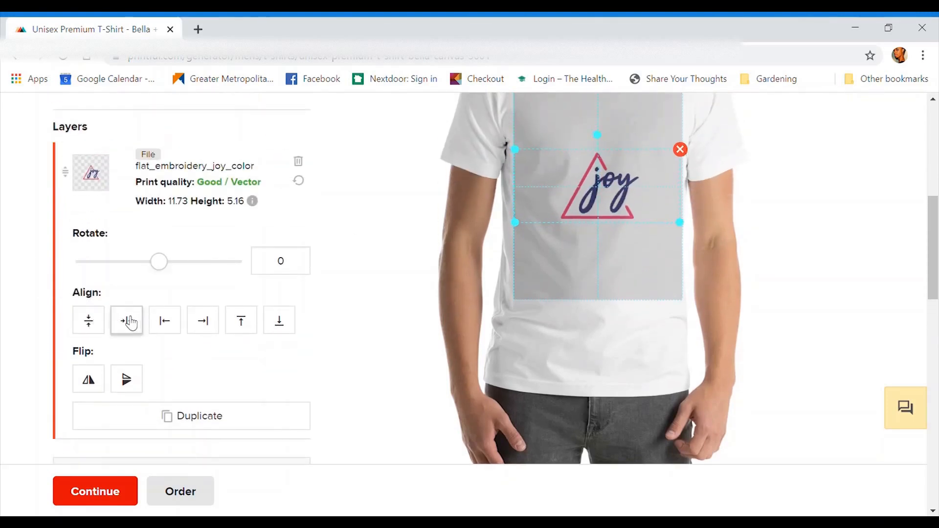
{"action": "left_click", "coordinate": [164, 321]}
{"action": "left_click", "coordinate": [202, 322]}
{"action": "left_click", "coordinate": [241, 324]}
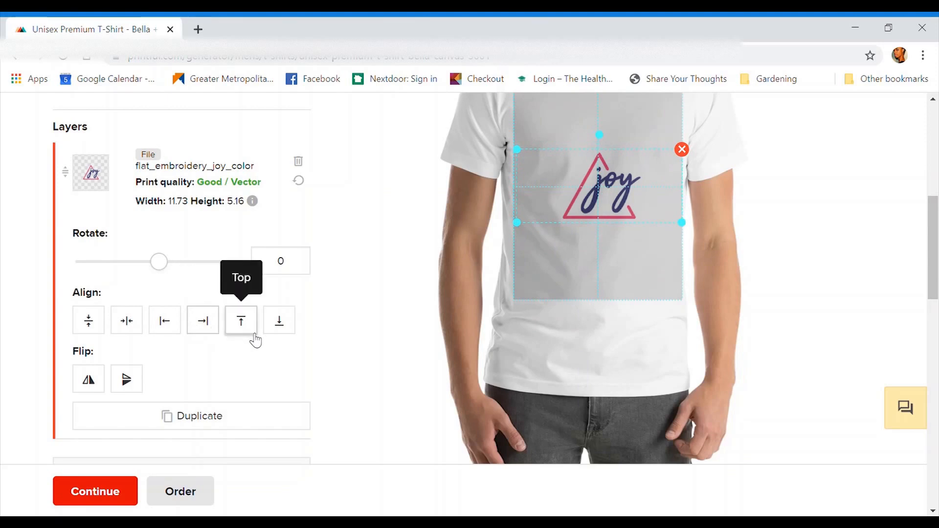
{"action": "left_click", "coordinate": [282, 328]}
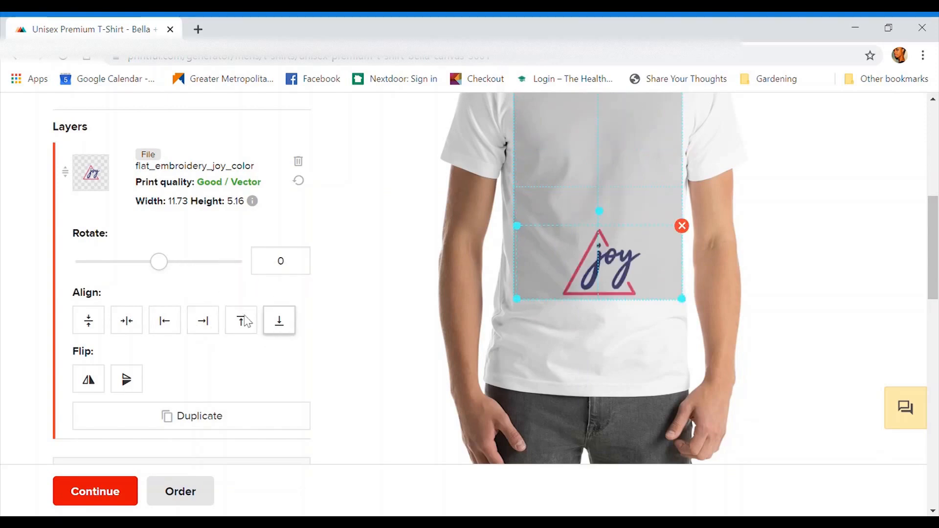
{"action": "left_click", "coordinate": [123, 327]}
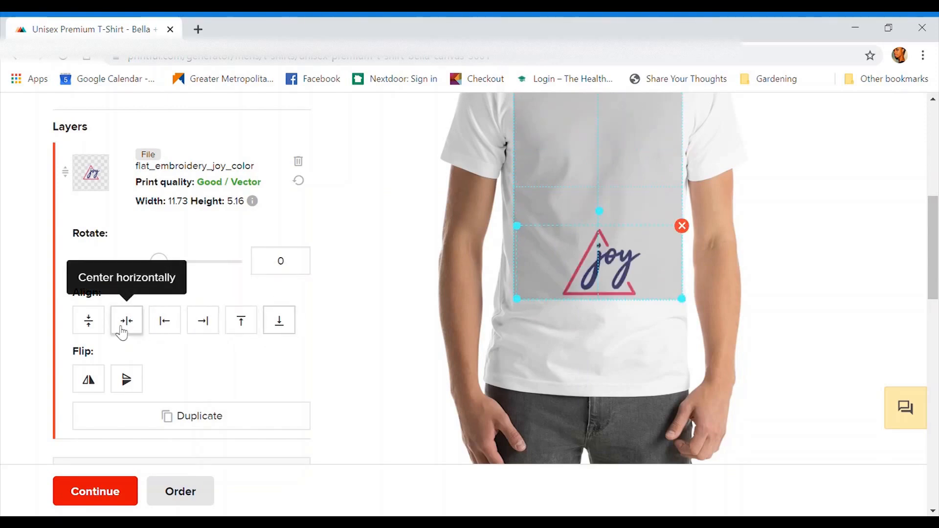
Flip the joy design vertically and horizontally and back again, and move it up to the middle of the print area
{"action": "left_click", "coordinate": [125, 381]}
{"action": "left_click", "coordinate": [126, 382]}
{"action": "left_click", "coordinate": [89, 381]}
{"action": "left_click", "coordinate": [88, 380]}
{"action": "scroll", "coordinate": [635, 232], "scroll_direction": "up", "scroll_amount": 4}
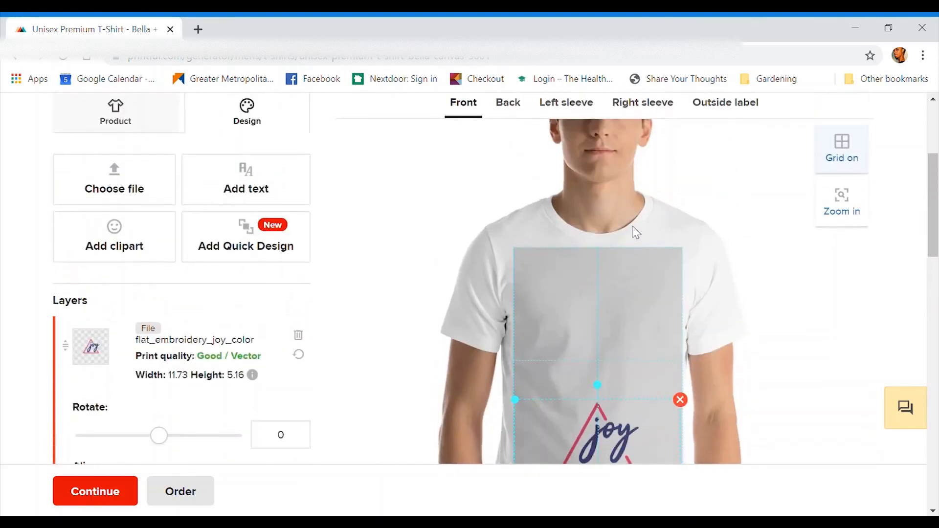
{"action": "left_click_drag", "start_coordinate": [604, 428], "coordinate": [602, 353]}
Rotate the joy design by about 22 degrees and turn it back to 0
{"action": "scroll", "coordinate": [153, 348], "scroll_direction": "down", "scroll_amount": 1}
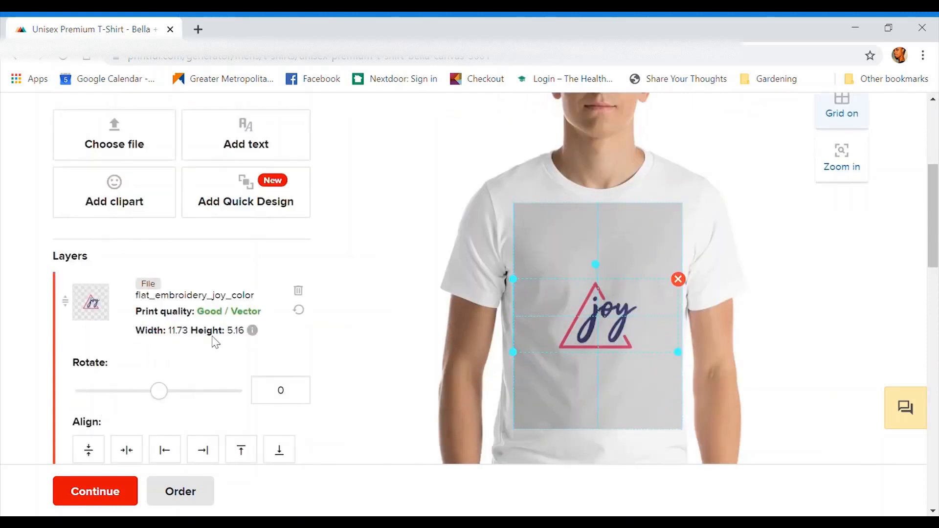
{"action": "left_click_drag", "start_coordinate": [159, 393], "coordinate": [174, 394]}
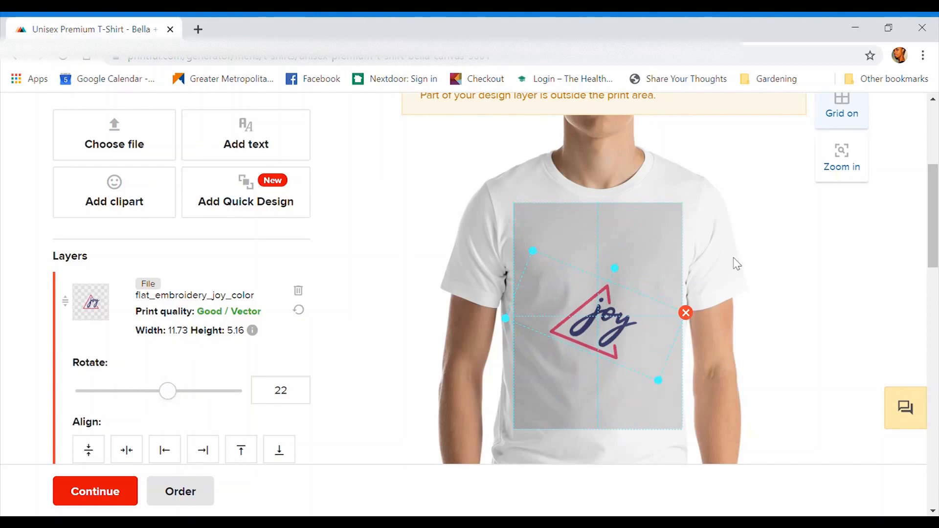
{"action": "left_click_drag", "start_coordinate": [614, 268], "coordinate": [605, 276]}
Add a text layer reading "Hi" and move it above the joy design, to the upper-left part of the print area
{"action": "scroll", "coordinate": [345, 175], "scroll_direction": "up", "scroll_amount": 4}
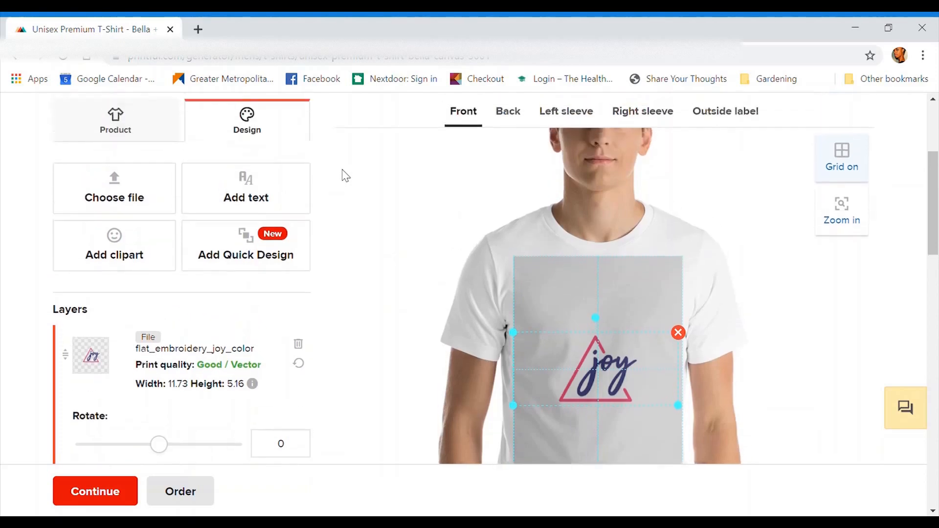
{"action": "scroll", "coordinate": [208, 407], "scroll_direction": "down", "scroll_amount": 2}
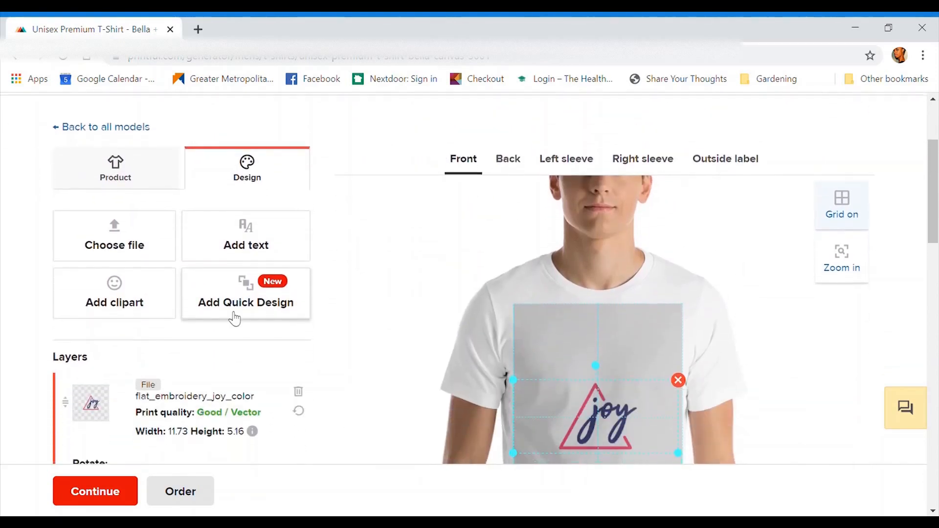
{"action": "left_click", "coordinate": [246, 254]}
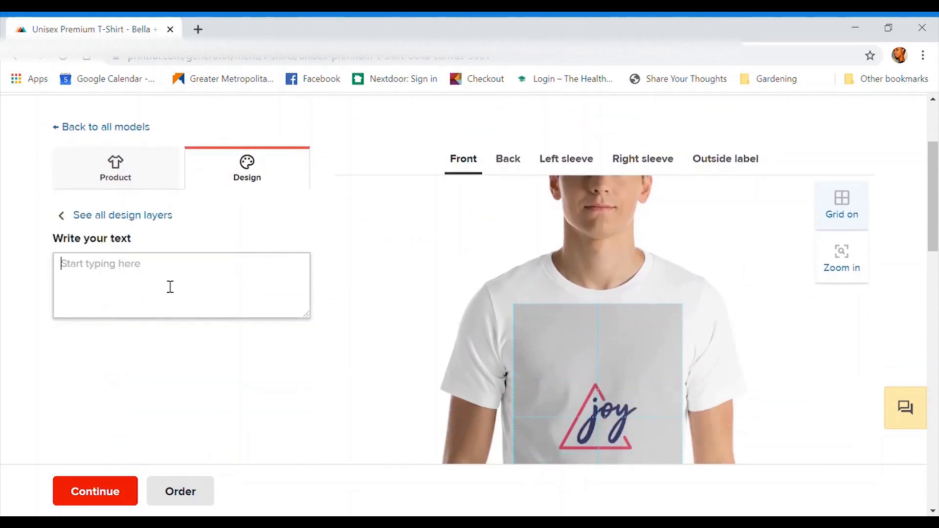
{"action": "type", "text": "Hi"}
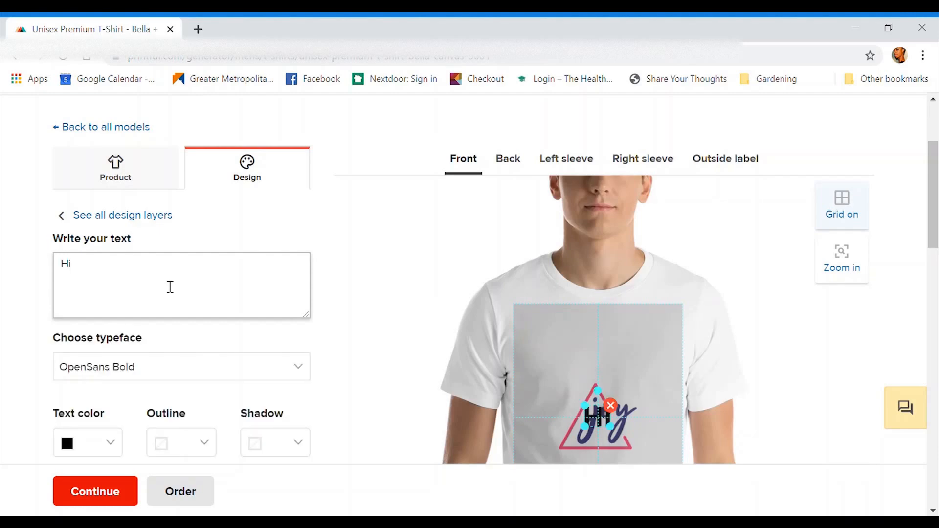
{"action": "scroll", "coordinate": [170, 287], "scroll_direction": "down", "scroll_amount": 1}
{"action": "left_click_drag", "start_coordinate": [605, 391], "coordinate": [553, 323]}
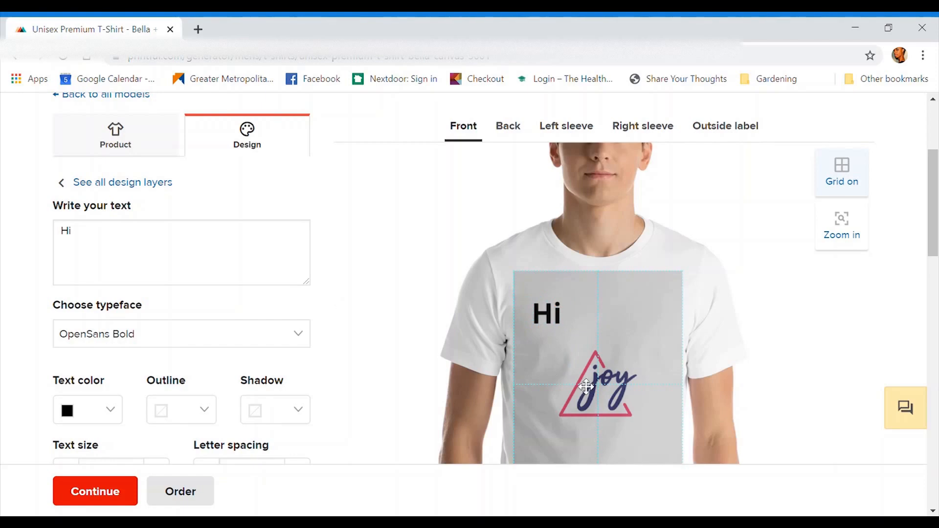
{"action": "left_click", "coordinate": [557, 316]}
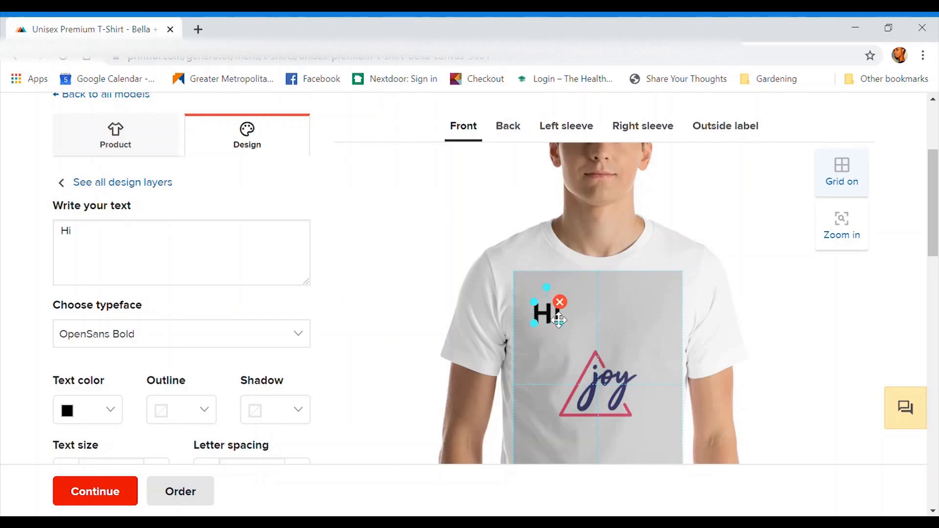
Browse the typefaces for the "Hi" text and set it to Notable
{"action": "left_click", "coordinate": [243, 337]}
{"action": "scroll", "coordinate": [215, 365], "scroll_direction": "down", "scroll_amount": 2}
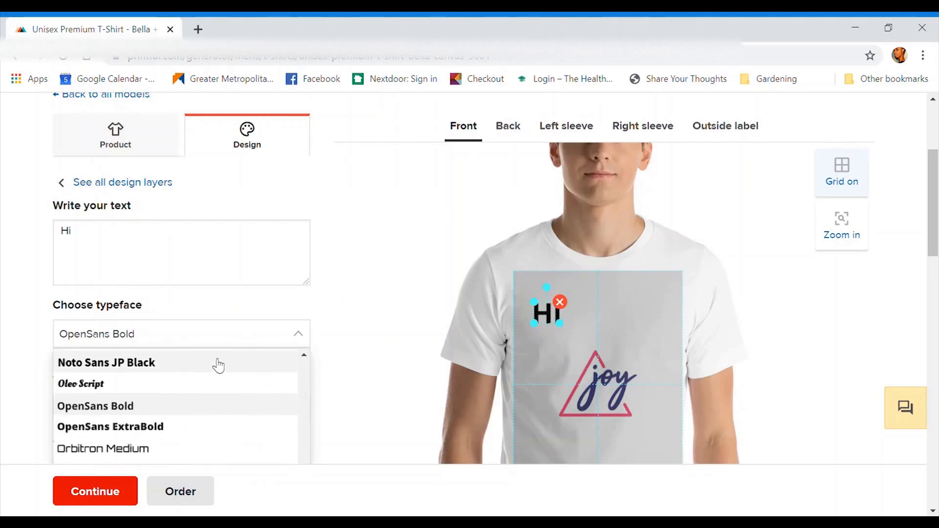
{"action": "scroll", "coordinate": [212, 366], "scroll_direction": "up", "scroll_amount": 2}
{"action": "left_click", "coordinate": [214, 363]}
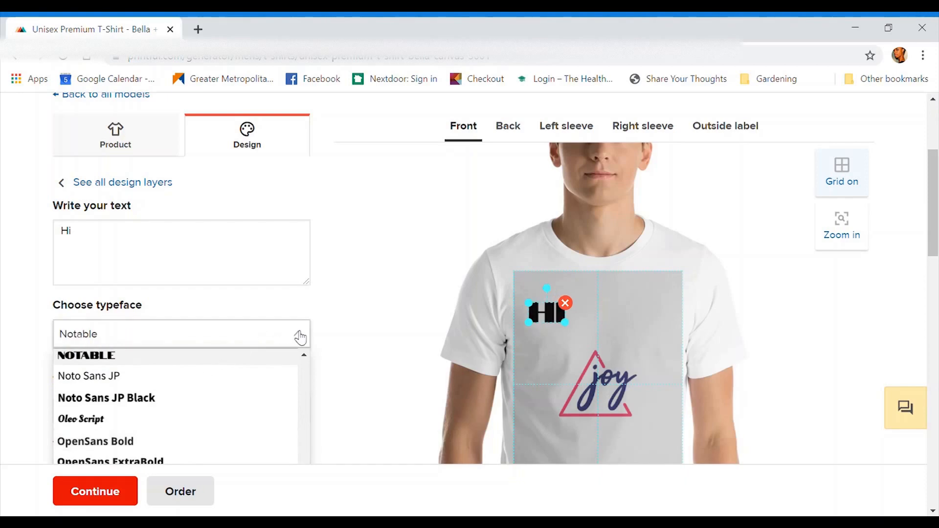
{"action": "left_click", "coordinate": [405, 281]}
Set the "Hi" text color to Pink 5 and give it a dark red outline
{"action": "left_click", "coordinate": [548, 315]}
{"action": "scroll", "coordinate": [220, 293], "scroll_direction": "down", "scroll_amount": 2}
{"action": "left_click", "coordinate": [109, 293]}
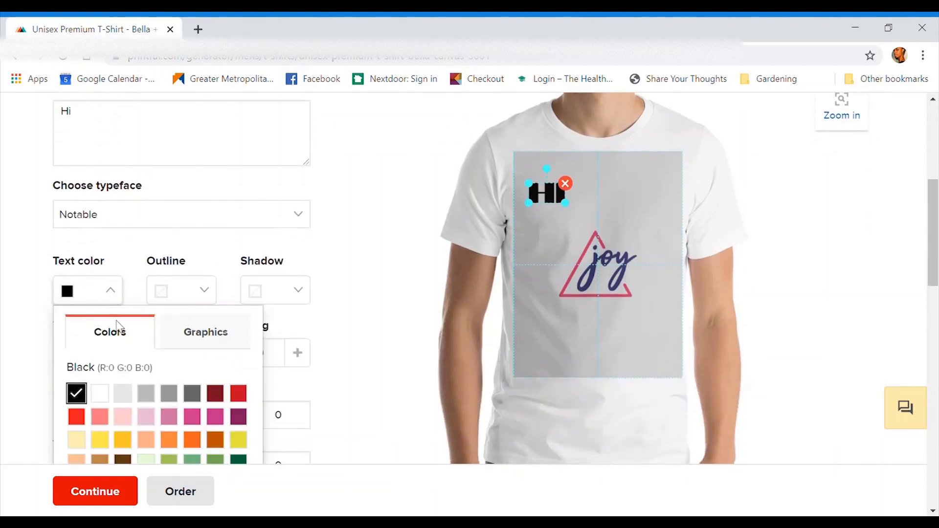
{"action": "left_click", "coordinate": [196, 417]}
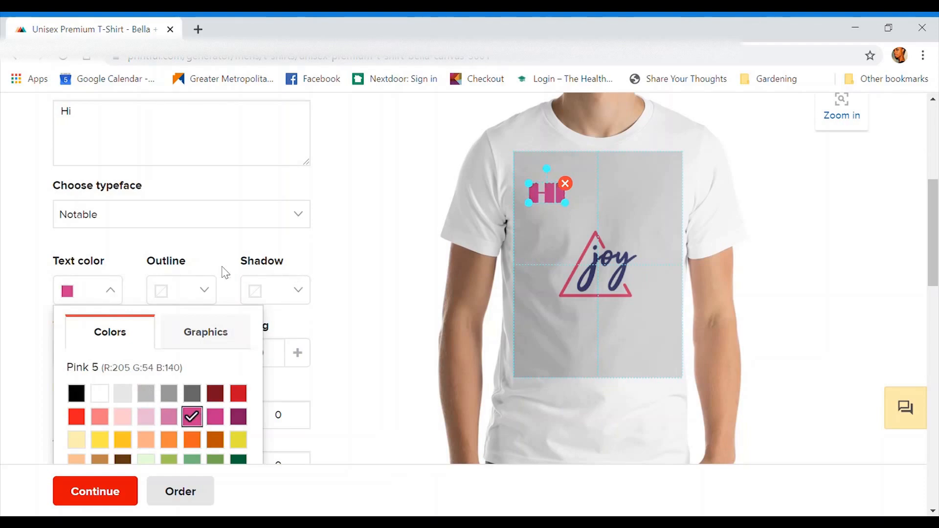
{"action": "left_click", "coordinate": [205, 295]}
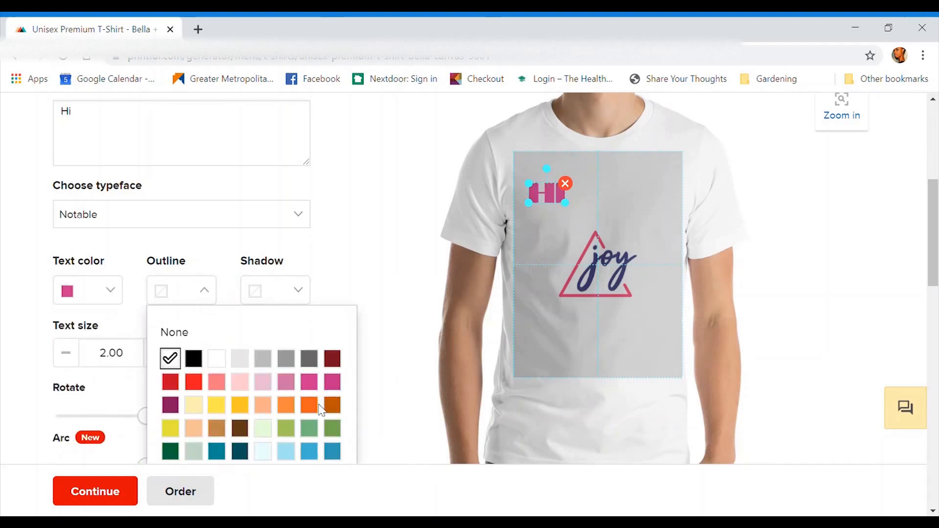
{"action": "left_click", "coordinate": [334, 359]}
Try black and Brown 1 as the "Hi" text's shadow color and settle on dark blue
{"action": "left_click", "coordinate": [286, 292]}
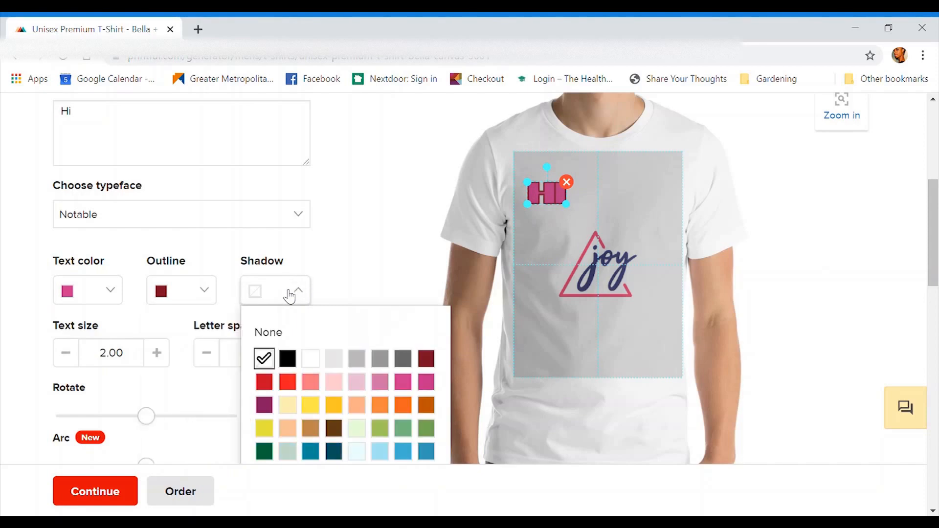
{"action": "left_click", "coordinate": [294, 364]}
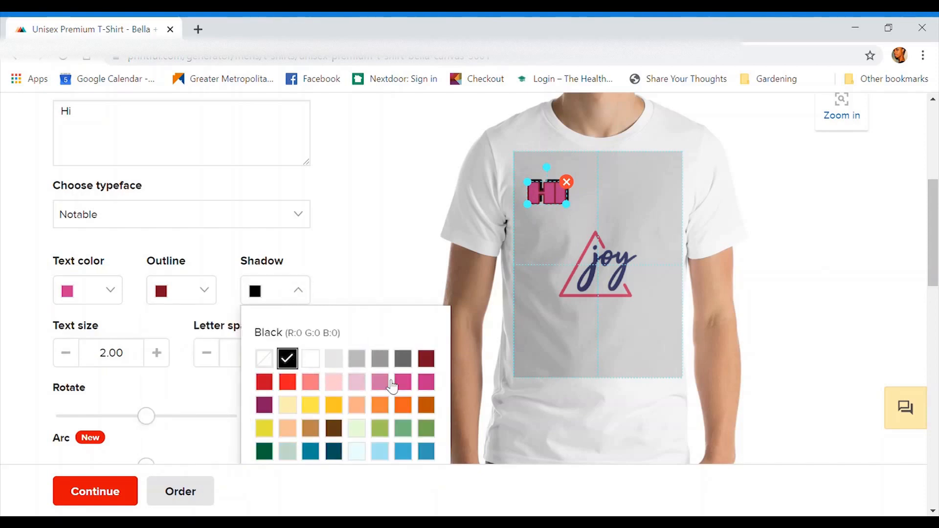
{"action": "left_click", "coordinate": [425, 406]}
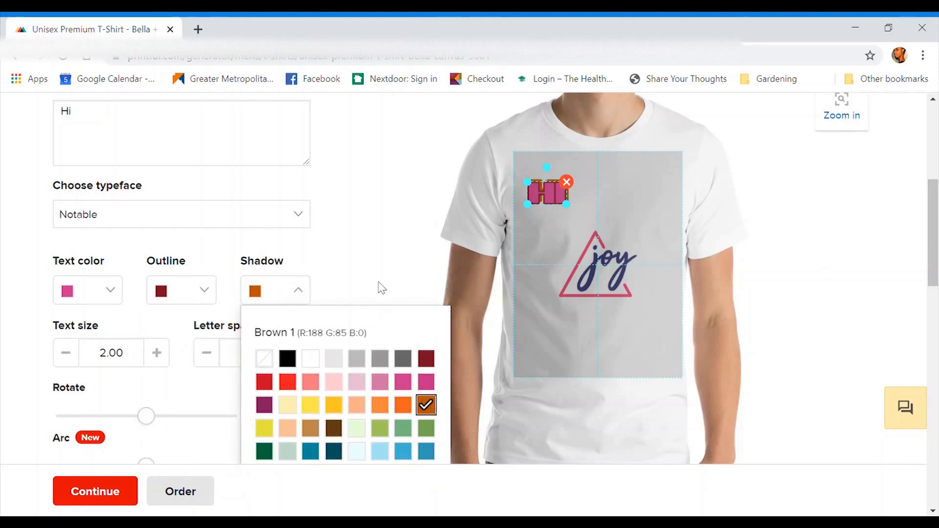
{"action": "scroll", "coordinate": [322, 435], "scroll_direction": "down", "scroll_amount": 1}
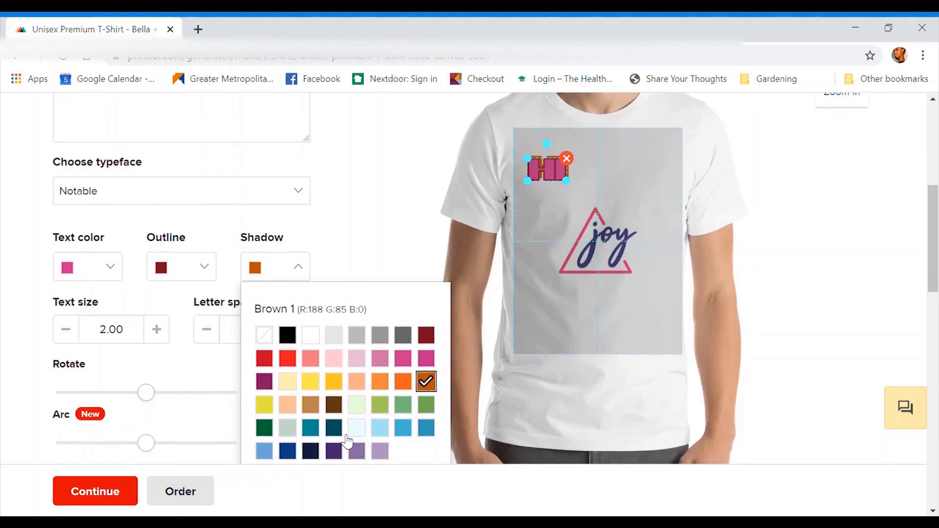
{"action": "left_click", "coordinate": [287, 450]}
{"action": "left_click", "coordinate": [550, 262]}
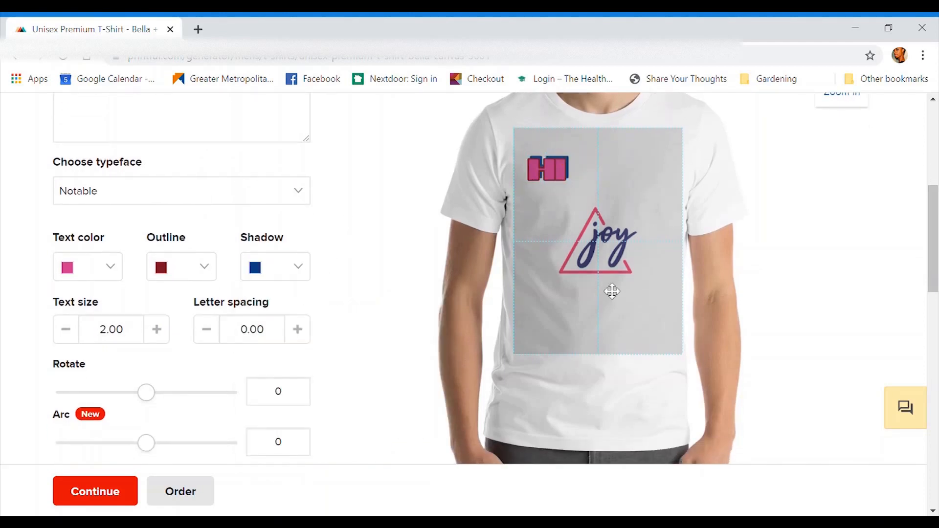
{"action": "scroll", "coordinate": [244, 344], "scroll_direction": "down", "scroll_amount": 3}
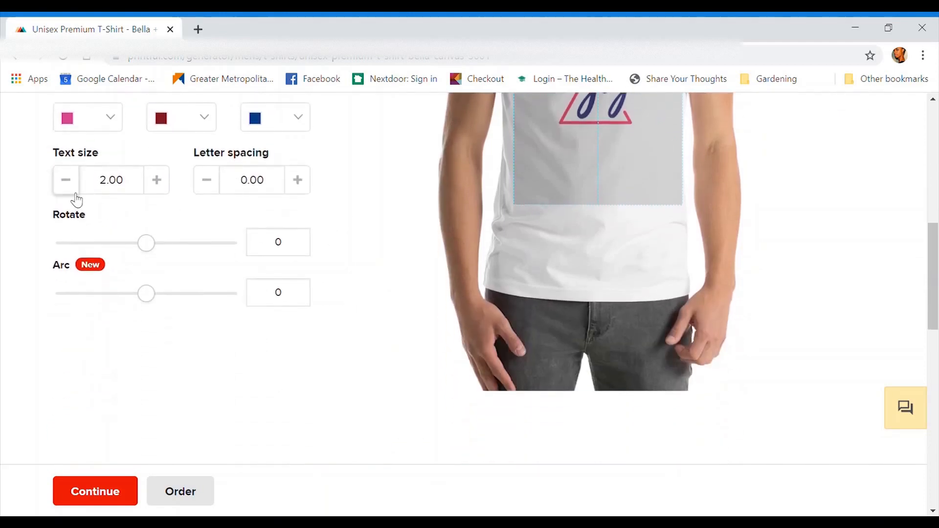
Set the "Hi" text's letter spacing to 0.30 and its text size to 2.20
{"action": "scroll", "coordinate": [269, 302], "scroll_direction": "up", "scroll_amount": 3}
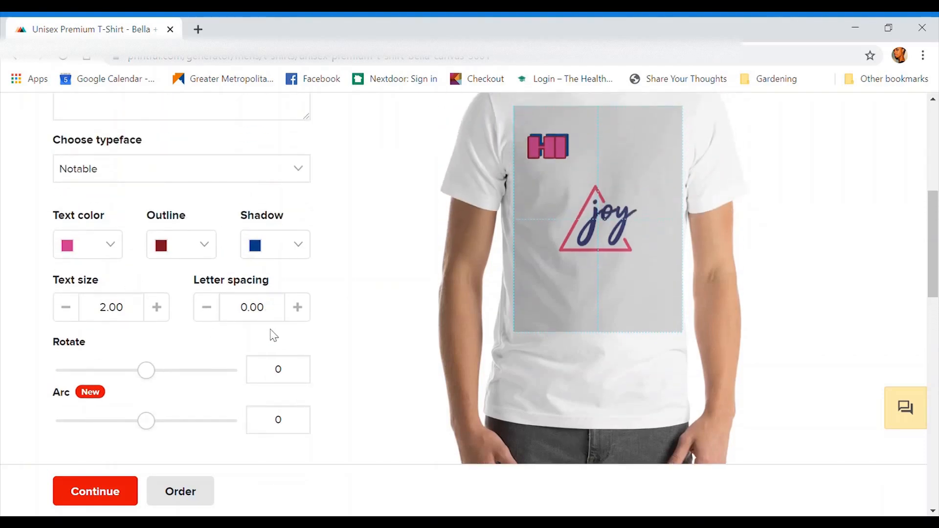
{"action": "left_click", "coordinate": [297, 307]}
{"action": "left_click", "coordinate": [298, 307]}
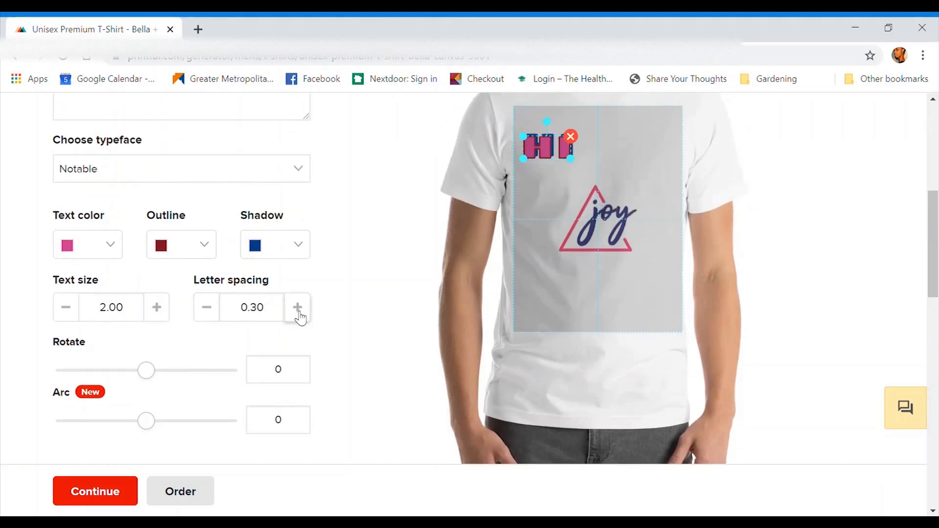
{"action": "left_click", "coordinate": [155, 308]}
{"action": "left_click", "coordinate": [156, 308]}
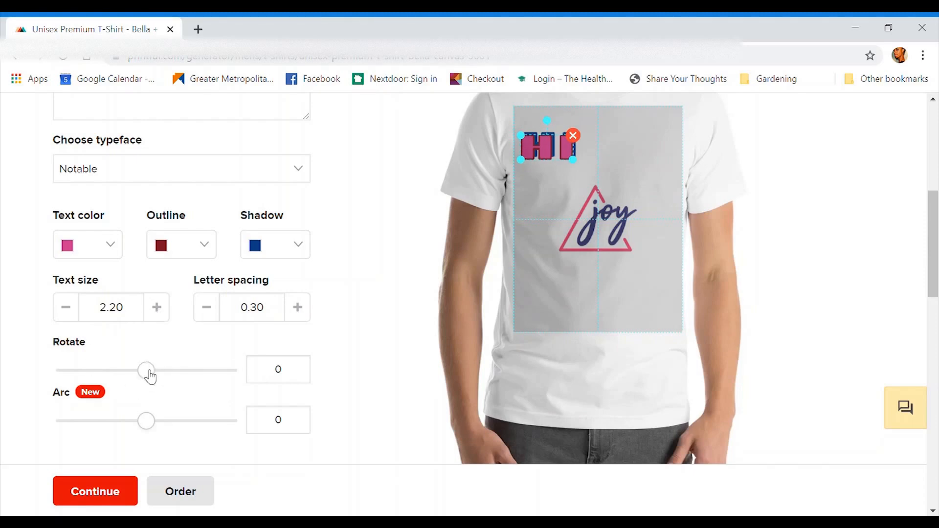
Give the "Hi" text an arc of 8 and return to the list of design layers
{"action": "mouse_move", "coordinate": [154, 426]}
{"action": "left_mouse_down"}
{"action": "mouse_move", "coordinate": [171, 423]}
{"action": "mouse_move", "coordinate": [138, 423]}
{"action": "mouse_move", "coordinate": [154, 425]}
{"action": "left_mouse_up"}
{"action": "scroll", "coordinate": [264, 423], "scroll_direction": "down", "scroll_amount": 4}
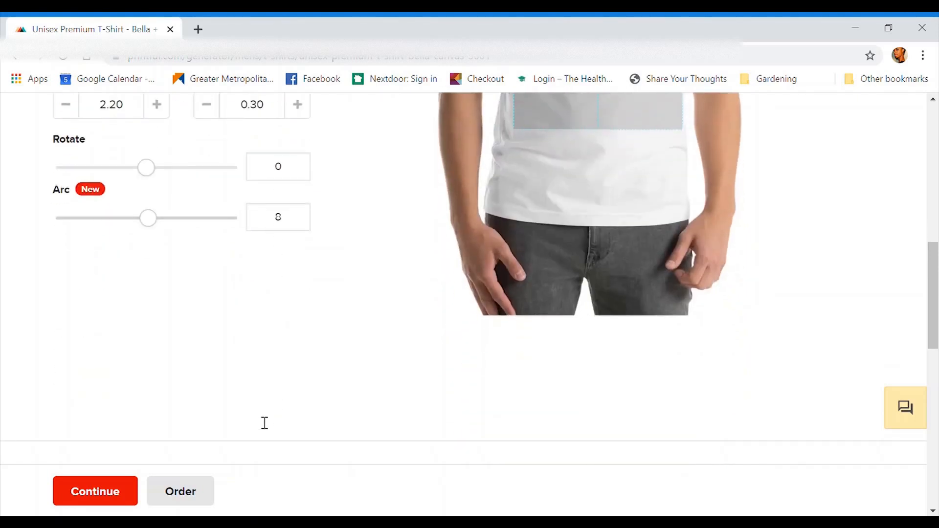
{"action": "scroll", "coordinate": [264, 423], "scroll_direction": "up", "scroll_amount": 8}
{"action": "scroll", "coordinate": [220, 379], "scroll_direction": "up", "scroll_amount": 1}
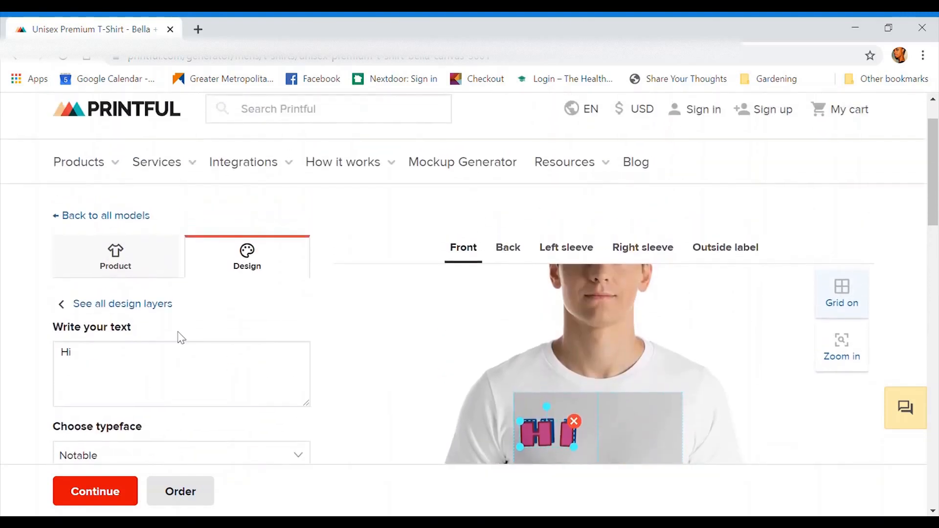
{"action": "left_click", "coordinate": [134, 309]}
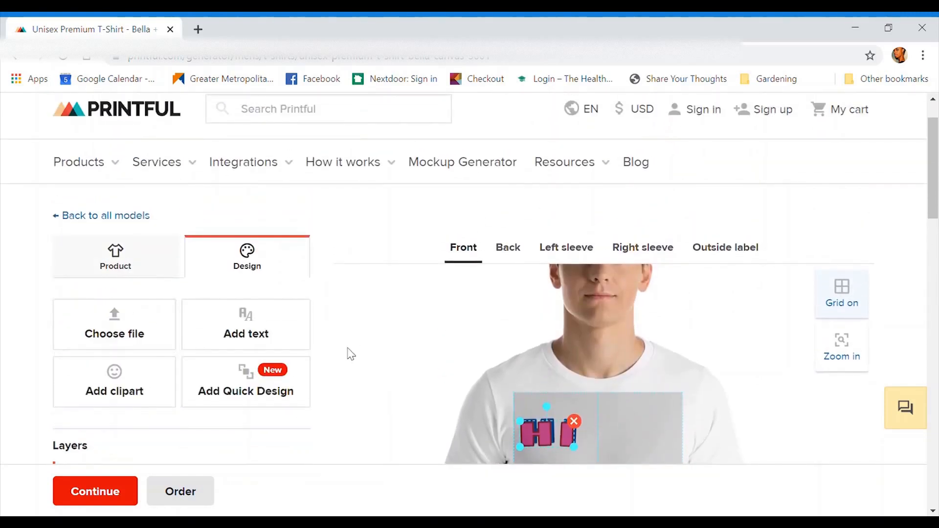
Add the Hibiscus clipart from the One line art collection and move it to the lower-right part of the print area
{"action": "scroll", "coordinate": [348, 351], "scroll_direction": "down", "scroll_amount": 2}
{"action": "scroll", "coordinate": [341, 346], "scroll_direction": "down", "scroll_amount": 2}
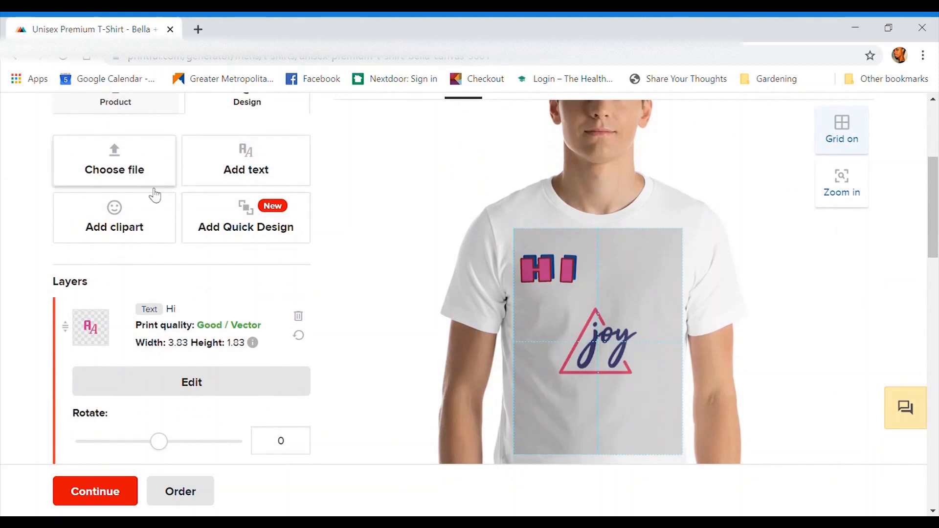
{"action": "left_click", "coordinate": [124, 224]}
{"action": "scroll", "coordinate": [208, 261], "scroll_direction": "down", "scroll_amount": 1}
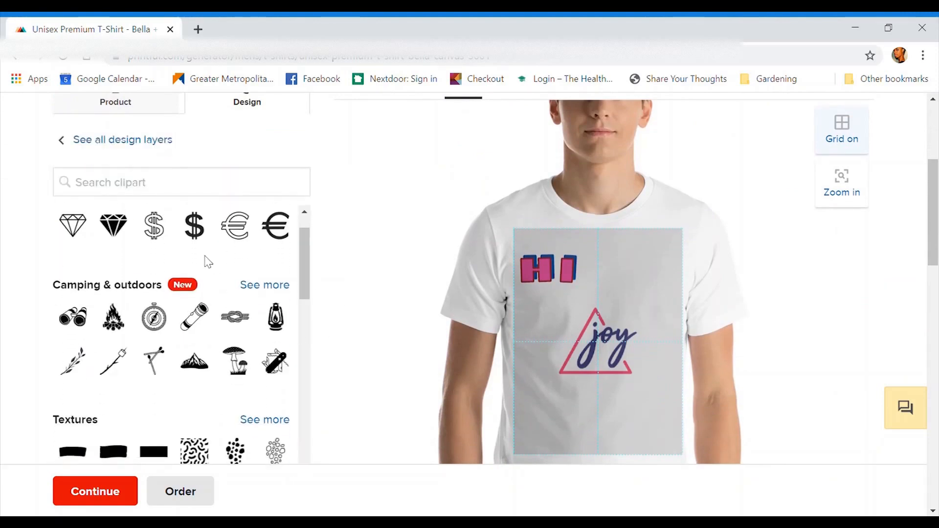
{"action": "scroll", "coordinate": [186, 342], "scroll_direction": "down", "scroll_amount": 7}
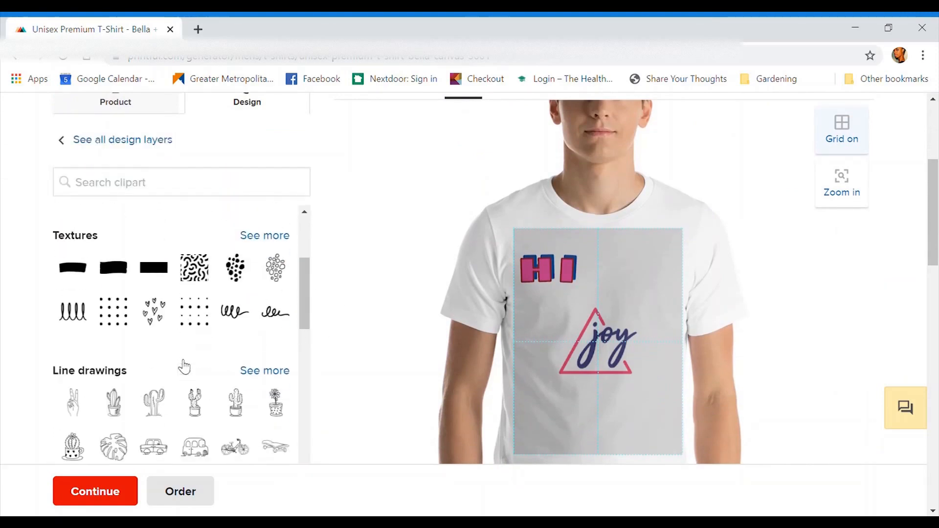
{"action": "scroll", "coordinate": [185, 354], "scroll_direction": "down", "scroll_amount": 3}
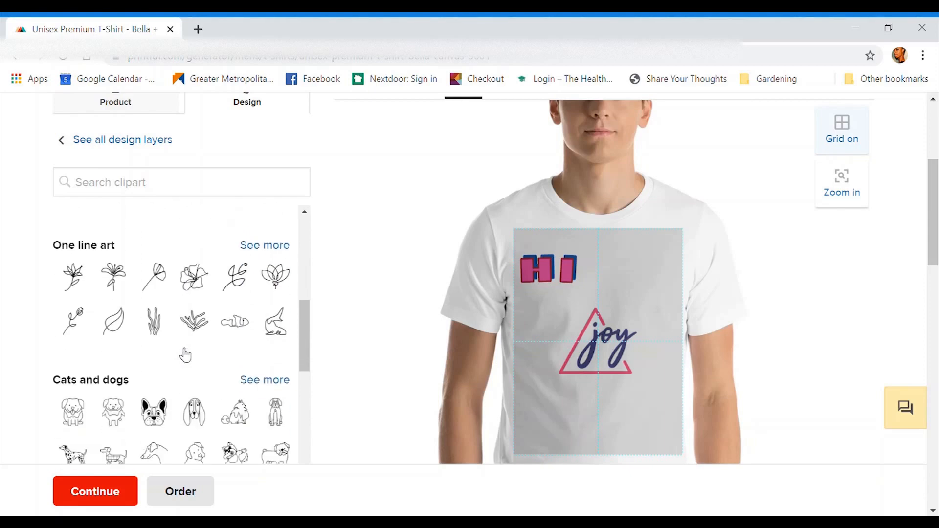
{"action": "scroll", "coordinate": [176, 304], "scroll_direction": "up", "scroll_amount": 2}
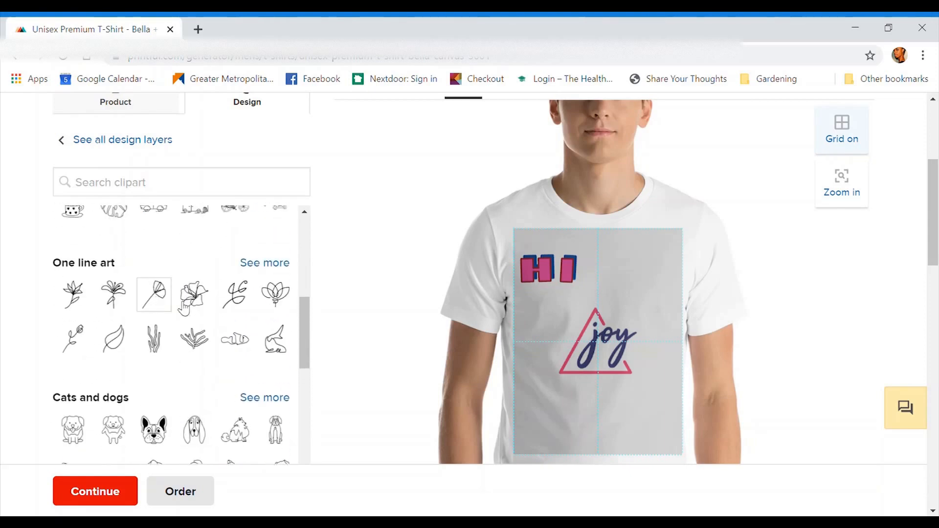
{"action": "left_click", "coordinate": [190, 300]}
{"action": "scroll", "coordinate": [377, 434], "scroll_direction": "down", "scroll_amount": 1}
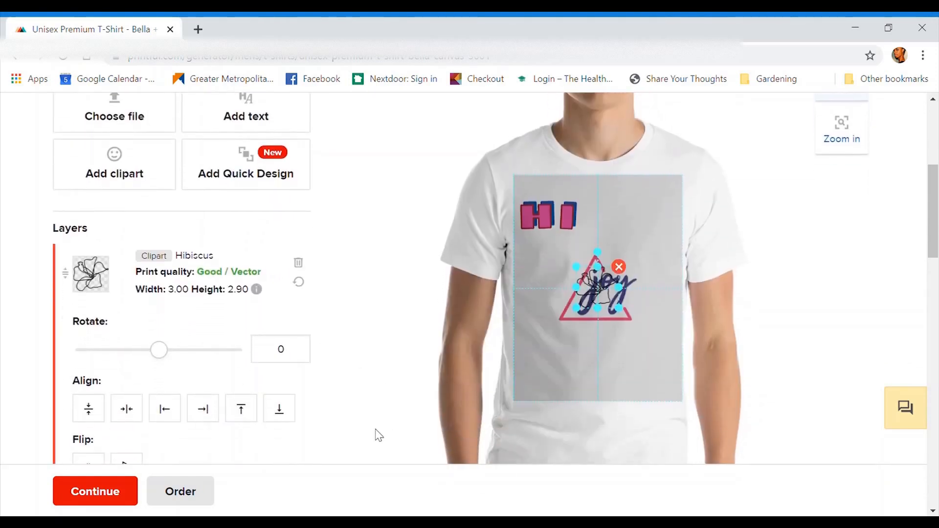
{"action": "left_click_drag", "start_coordinate": [609, 296], "coordinate": [649, 378]}
Set the hibiscus art color to Pink 6 and enlarge it to about 4.75 wide by 4.62 high
{"action": "scroll", "coordinate": [352, 210], "scroll_direction": "down", "scroll_amount": 2}
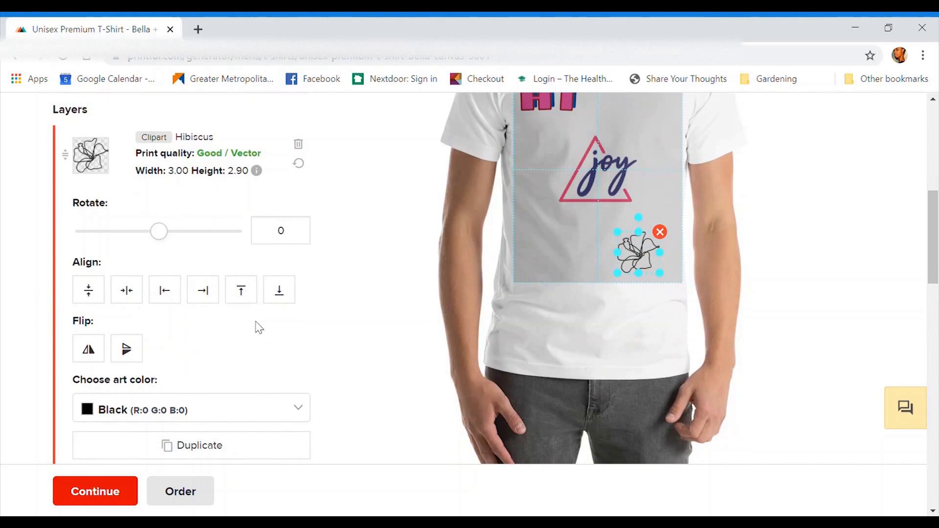
{"action": "scroll", "coordinate": [256, 325], "scroll_direction": "down", "scroll_amount": 3}
{"action": "left_click", "coordinate": [277, 283]}
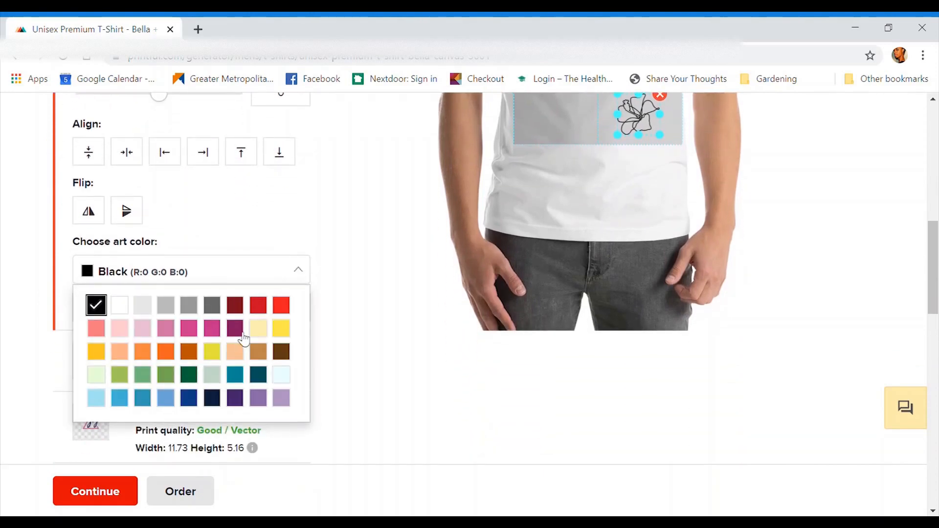
{"action": "left_click", "coordinate": [236, 328]}
{"action": "scroll", "coordinate": [224, 321], "scroll_direction": "up", "scroll_amount": 2}
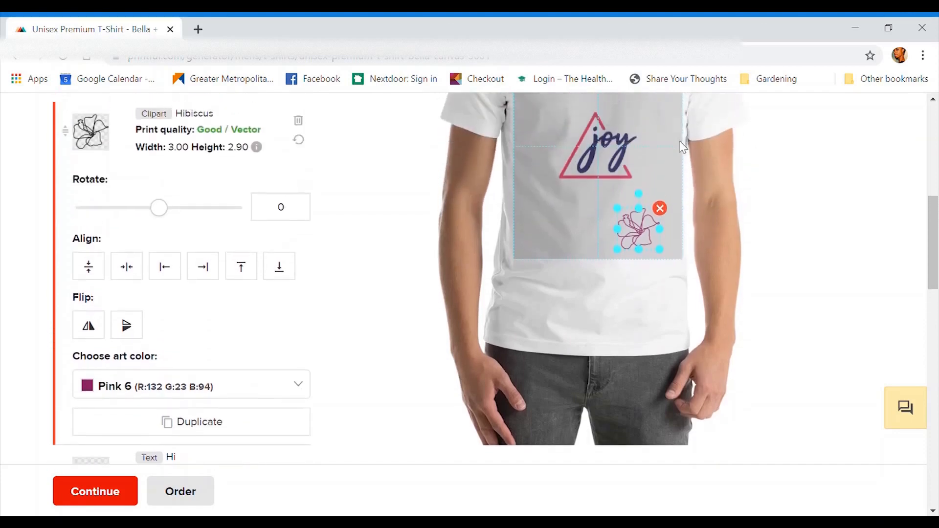
{"action": "left_click_drag", "start_coordinate": [620, 212], "coordinate": [642, 248]}
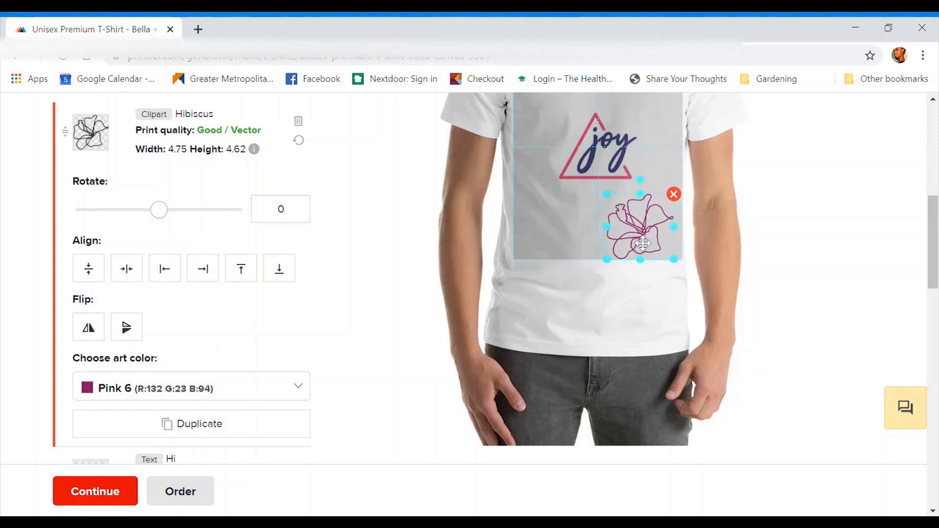
Duplicate the hibiscus and move the copy to the upper-right part of the print area, beside the "Hi" text
{"action": "scroll", "coordinate": [336, 340], "scroll_direction": "down", "scroll_amount": 3}
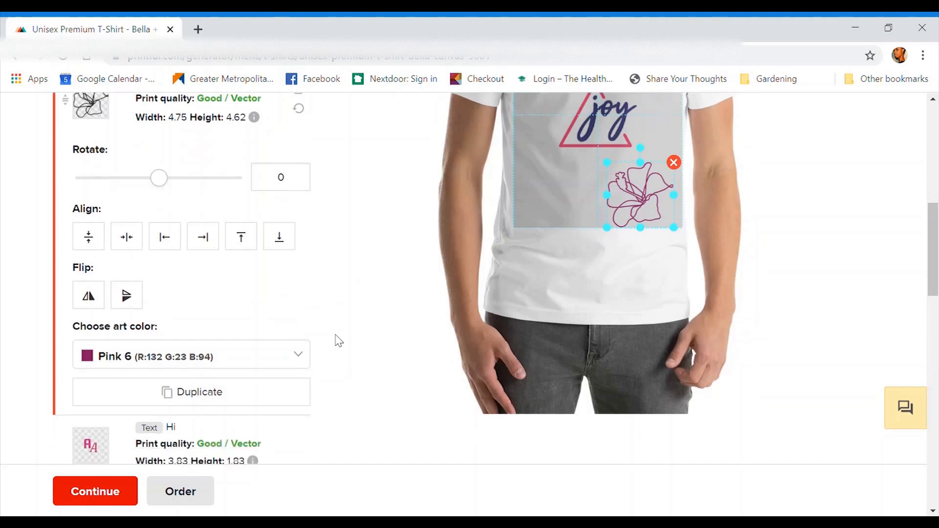
{"action": "scroll", "coordinate": [338, 341], "scroll_direction": "up", "scroll_amount": 1}
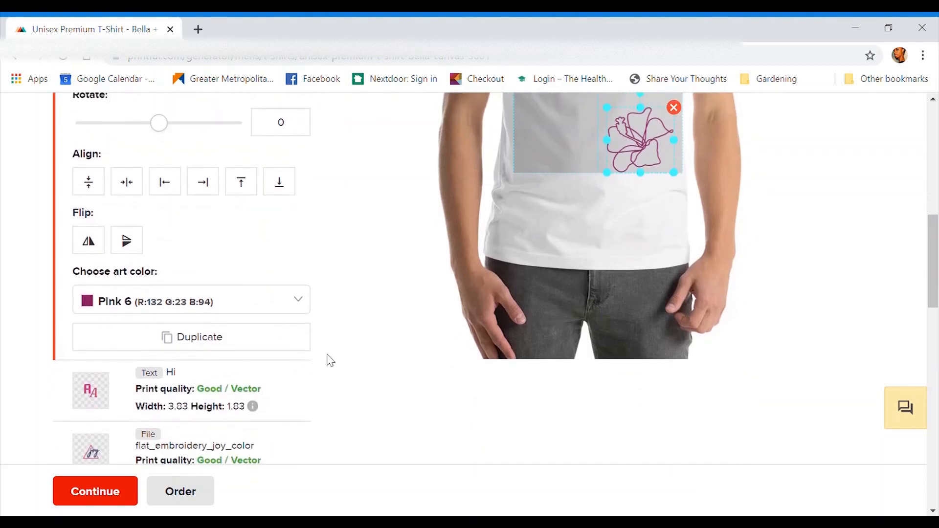
{"action": "left_click", "coordinate": [241, 343]}
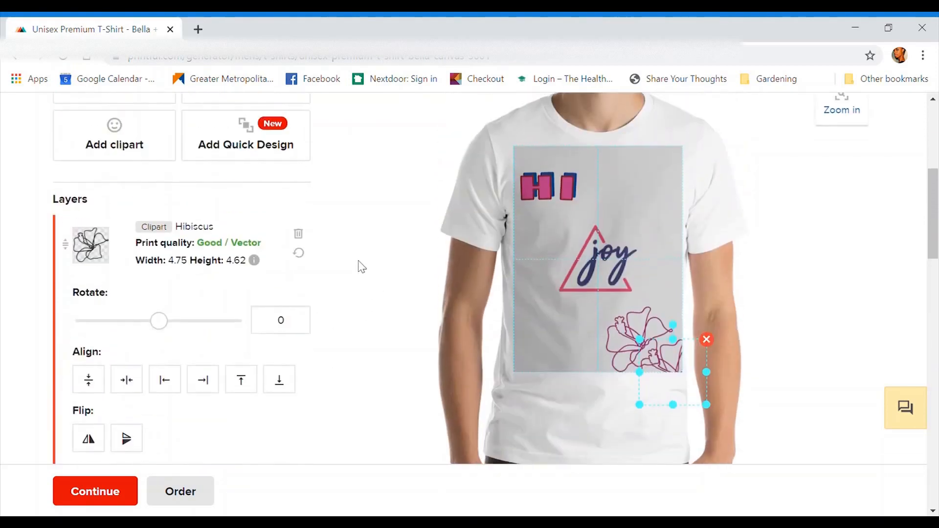
{"action": "left_click_drag", "start_coordinate": [672, 366], "coordinate": [649, 185]}
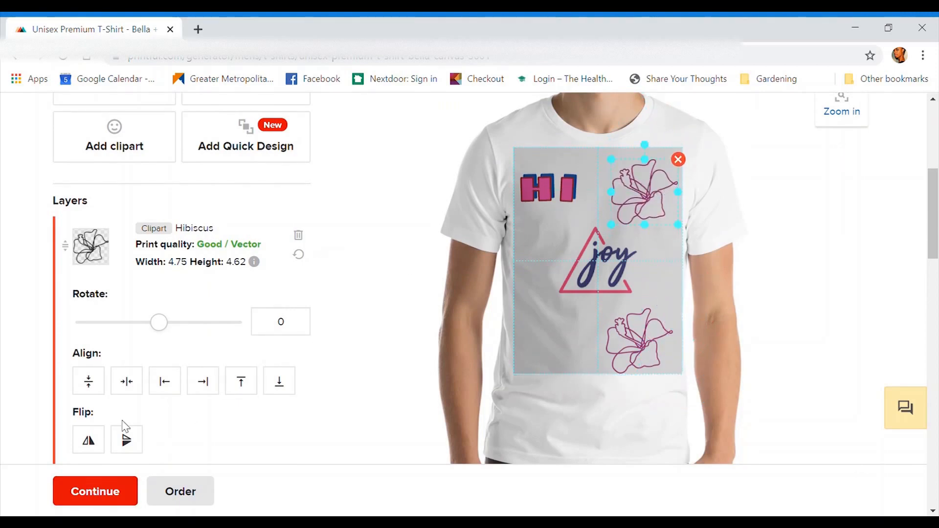
Try a horizontal flip on the copied hibiscus and settle on a vertical flip only
{"action": "left_click", "coordinate": [88, 440]}
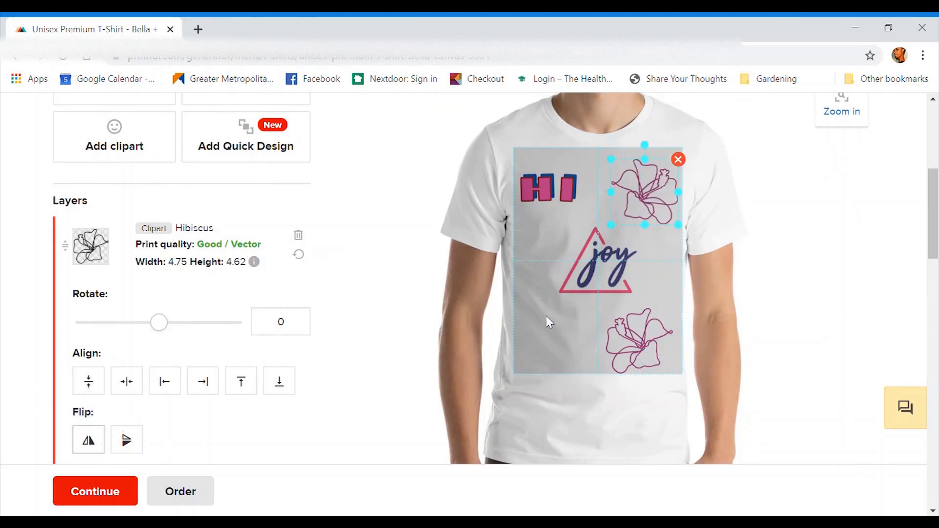
{"action": "left_click", "coordinate": [127, 440]}
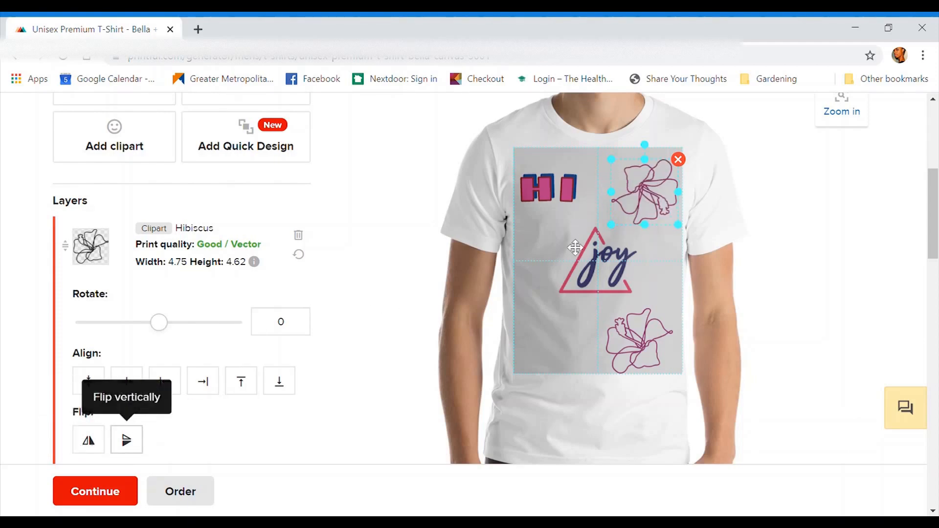
{"action": "left_click", "coordinate": [97, 446]}
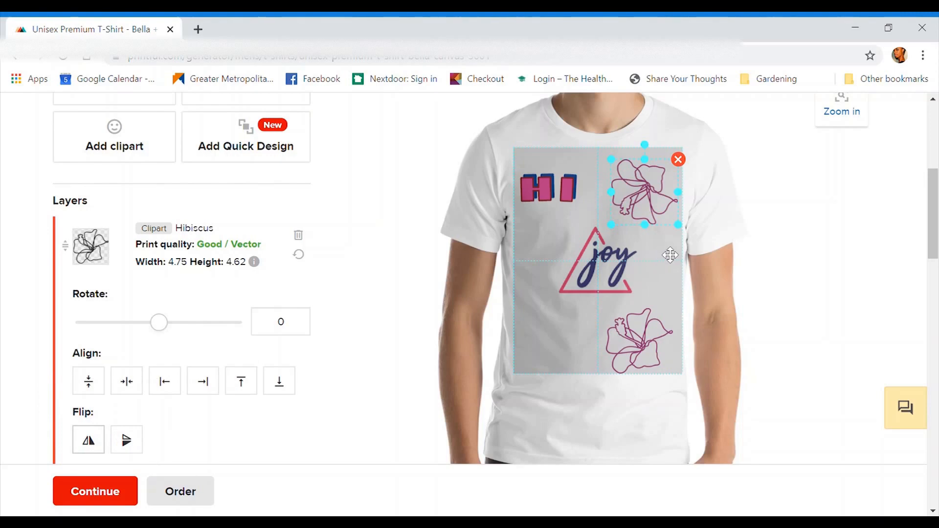
Review the design's layer list and browse the available Quick Design collections
{"action": "scroll", "coordinate": [356, 352], "scroll_direction": "down", "scroll_amount": 5}
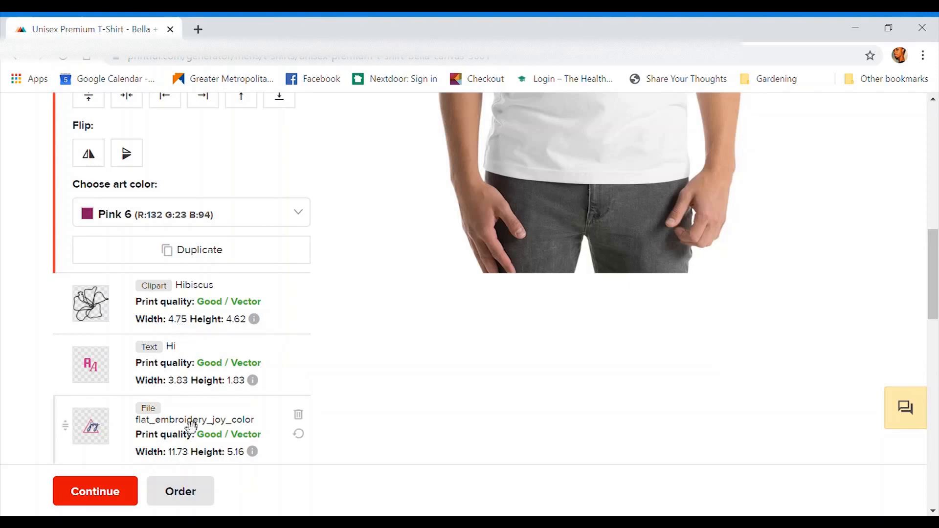
{"action": "scroll", "coordinate": [185, 440], "scroll_direction": "down", "scroll_amount": 3}
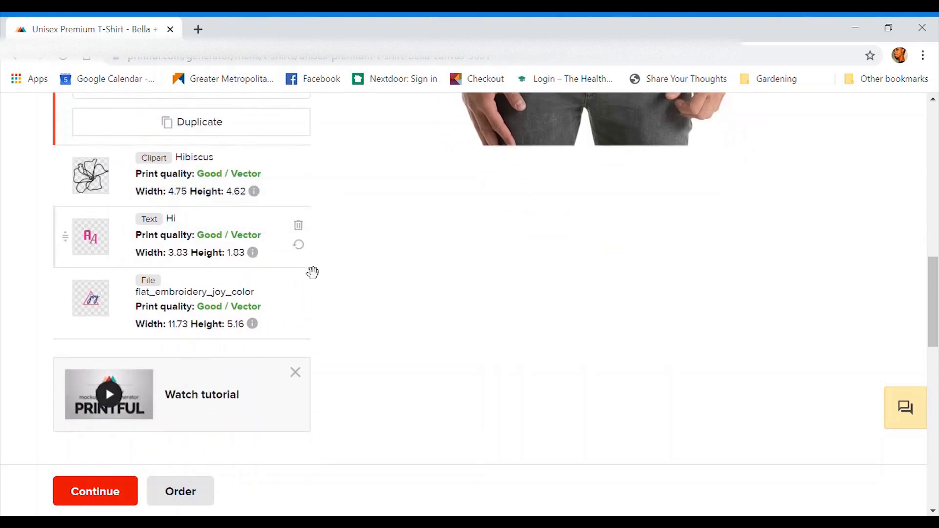
{"action": "scroll", "coordinate": [189, 403], "scroll_direction": "down", "scroll_amount": 2}
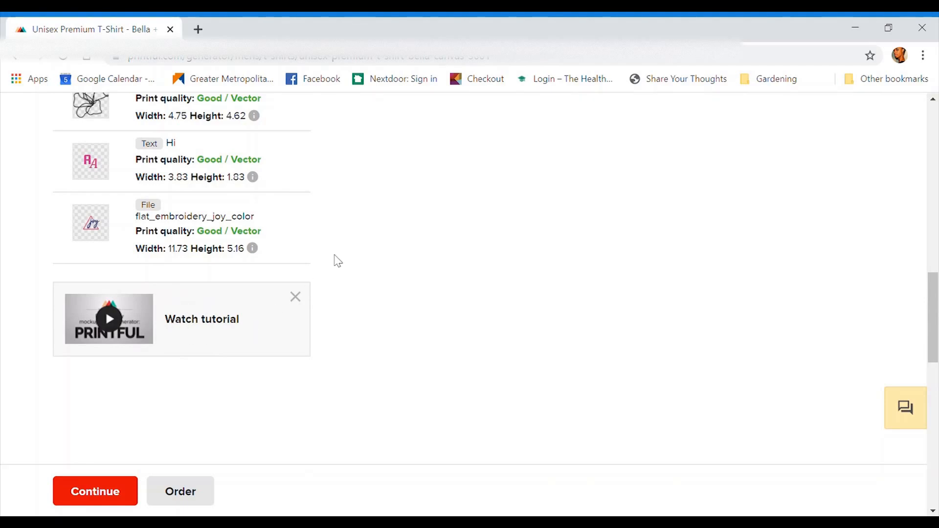
{"action": "scroll", "coordinate": [337, 260], "scroll_direction": "up", "scroll_amount": 12}
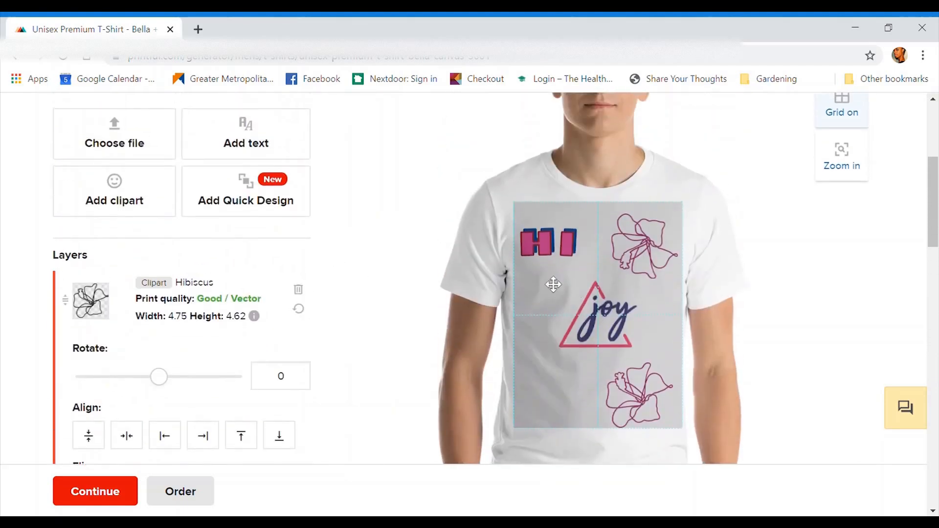
{"action": "scroll", "coordinate": [379, 254], "scroll_direction": "up", "scroll_amount": 2}
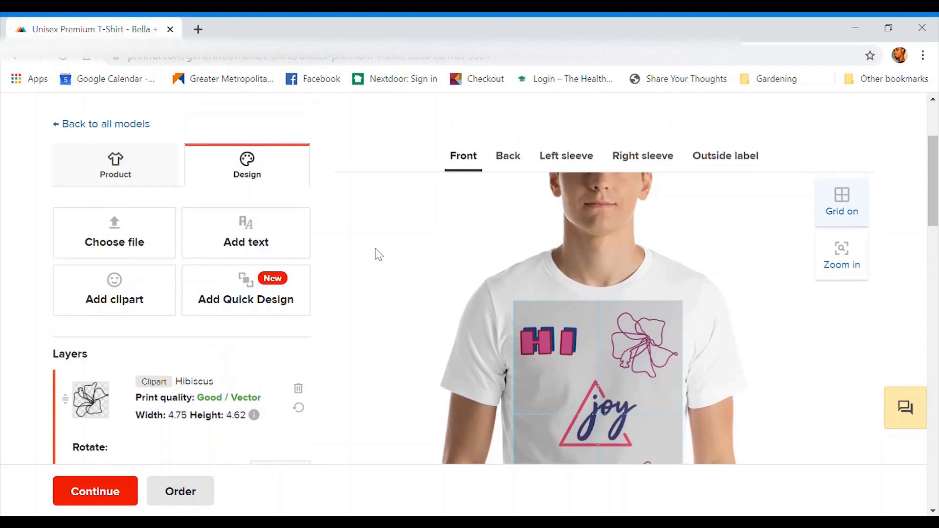
{"action": "left_click", "coordinate": [247, 291]}
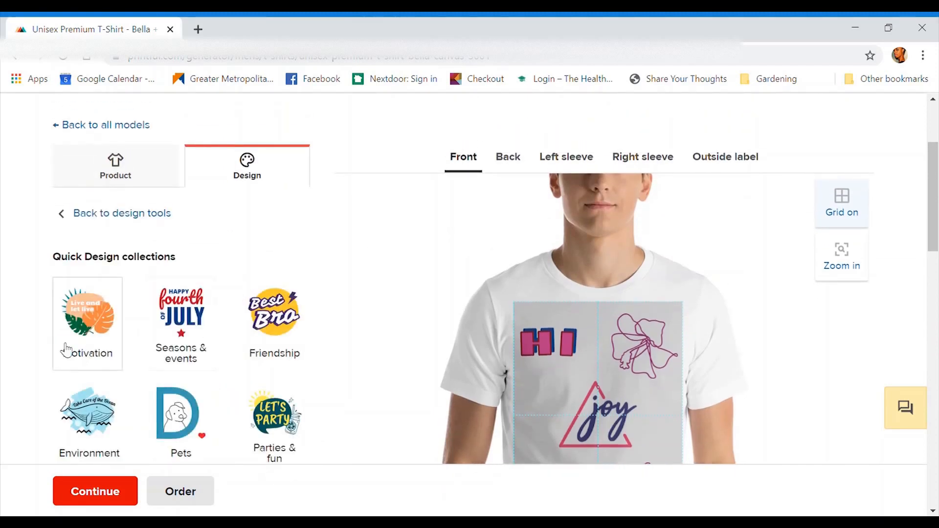
{"action": "scroll", "coordinate": [46, 377], "scroll_direction": "down", "scroll_amount": 4}
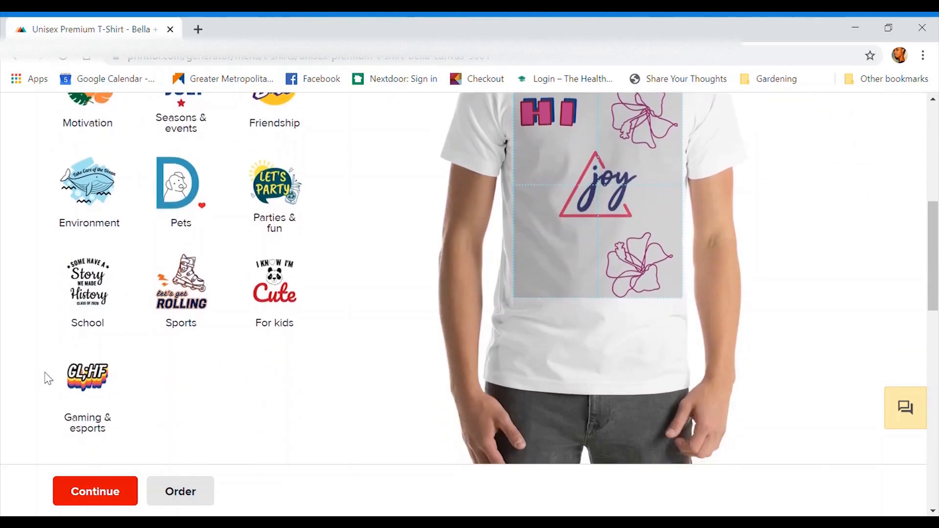
{"action": "scroll", "coordinate": [47, 377], "scroll_direction": "up", "scroll_amount": 2}
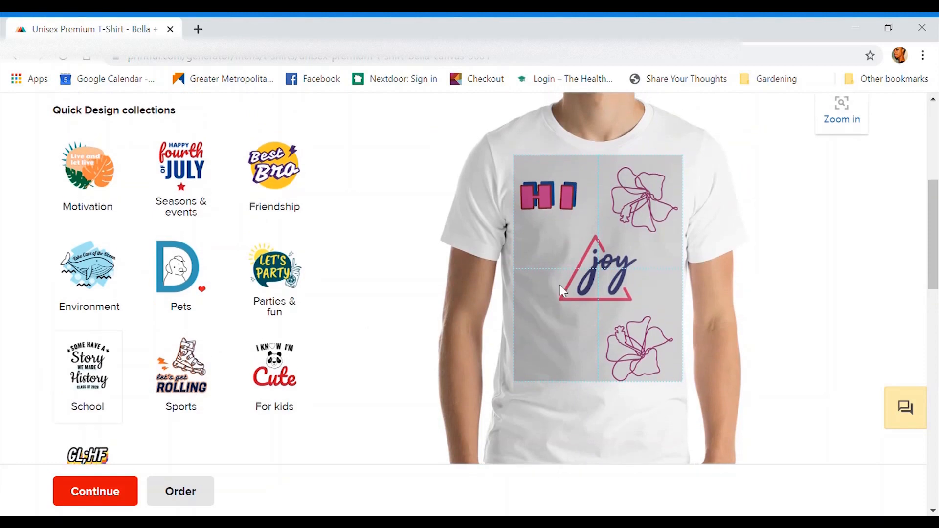
Delete the upper hibiscus copy and the "Hi" text from the shirt design
{"action": "left_click", "coordinate": [641, 218]}
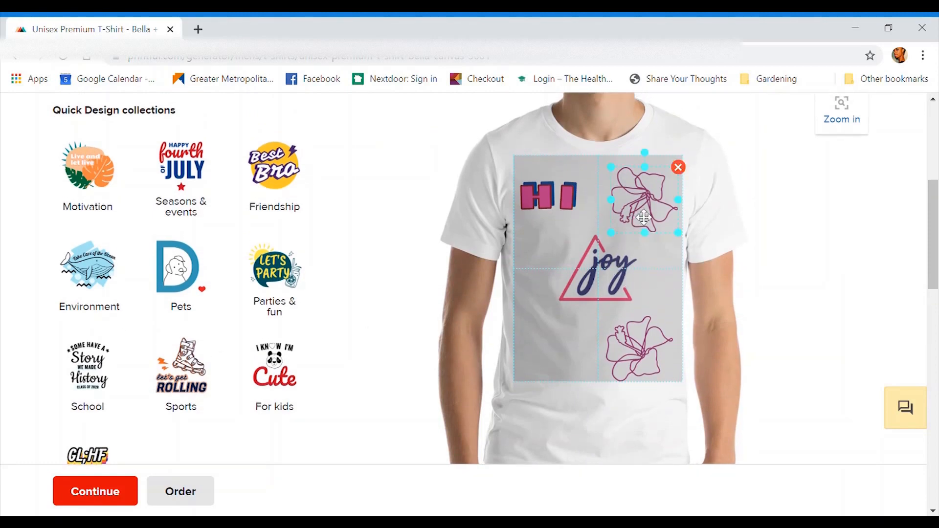
{"action": "left_click", "coordinate": [679, 168]}
{"action": "left_click", "coordinate": [580, 198]}
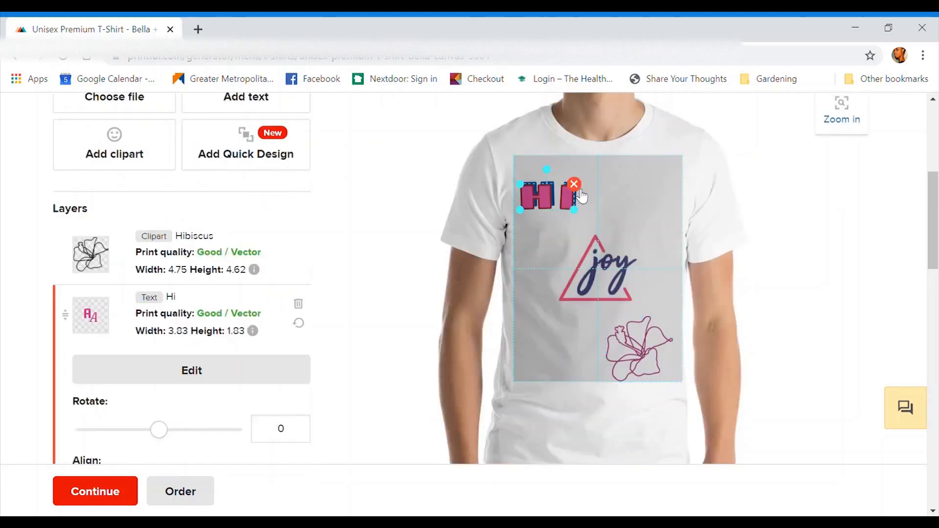
{"action": "left_click", "coordinate": [574, 184]}
Delete the joy graphic and the remaining hibiscus clipart so the shirt front is blank
{"action": "left_click", "coordinate": [630, 349]}
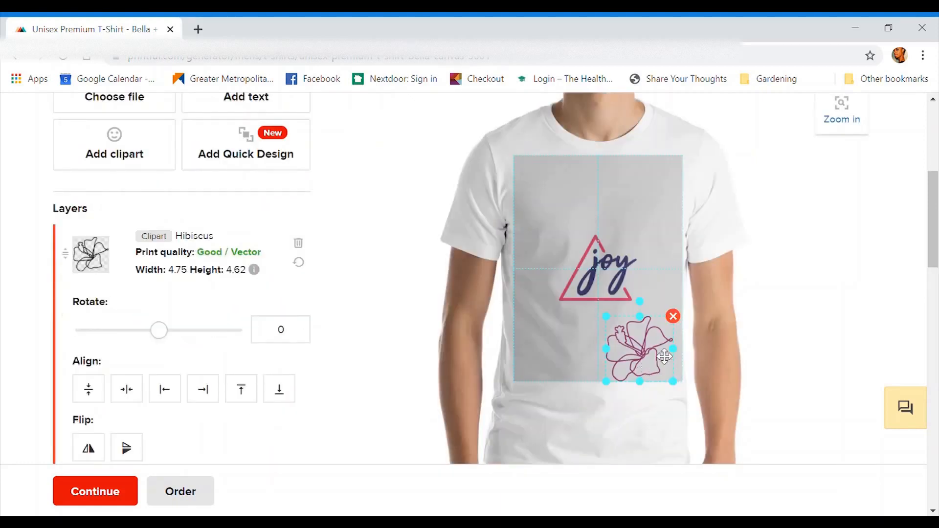
{"action": "left_click", "coordinate": [680, 331]}
{"action": "left_click", "coordinate": [615, 304]}
{"action": "left_click", "coordinate": [689, 240]}
{"action": "left_click", "coordinate": [603, 283]}
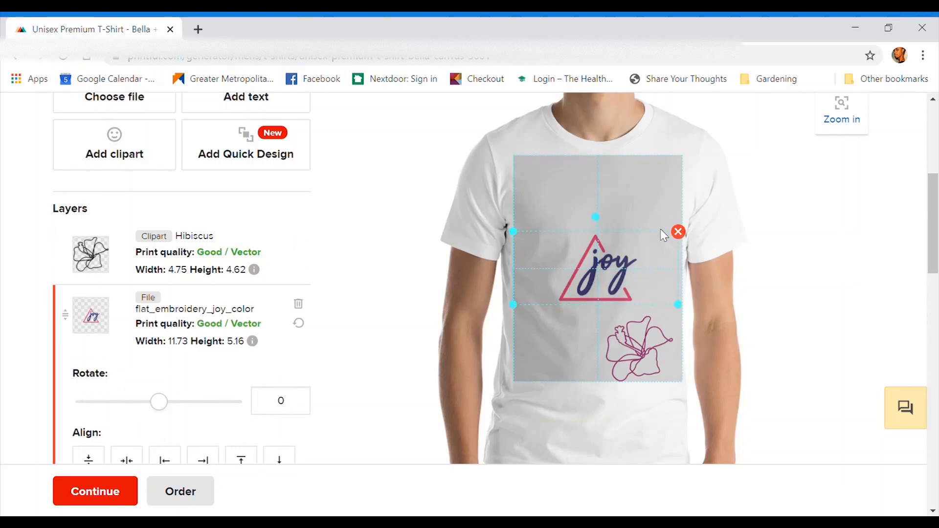
{"action": "left_click", "coordinate": [677, 232]}
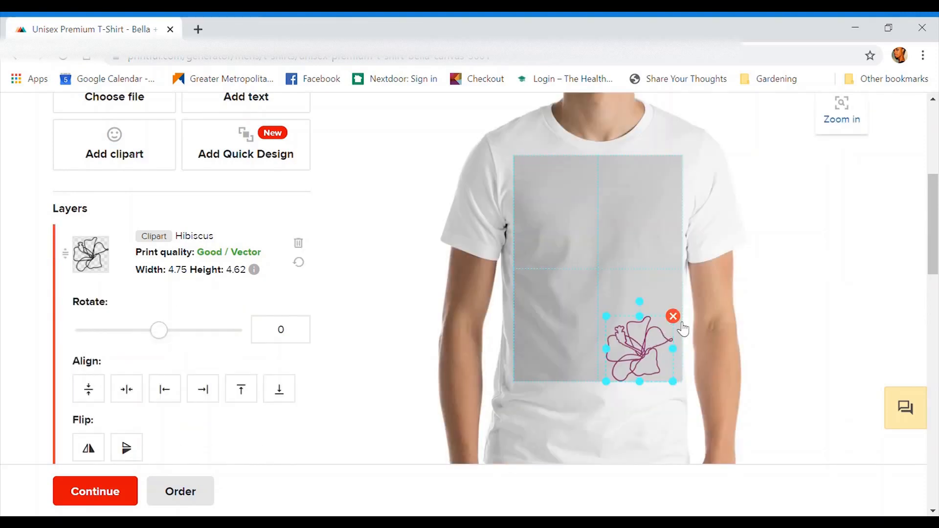
{"action": "left_click", "coordinate": [676, 319]}
Add the "Some have a story we made history" Quick Design from the School collection to the shirt front
{"action": "scroll", "coordinate": [295, 225], "scroll_direction": "up", "scroll_amount": 2}
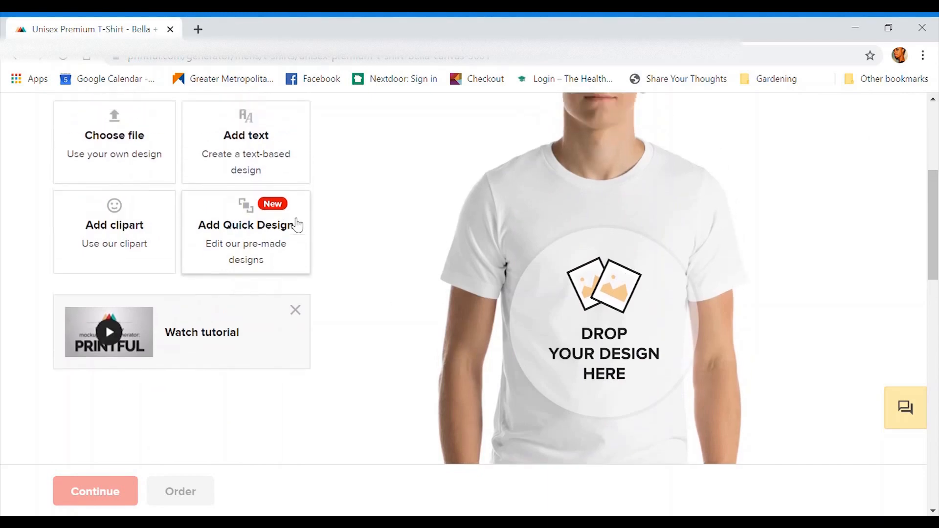
{"action": "left_click", "coordinate": [255, 304]}
{"action": "scroll", "coordinate": [121, 405], "scroll_direction": "down", "scroll_amount": 5}
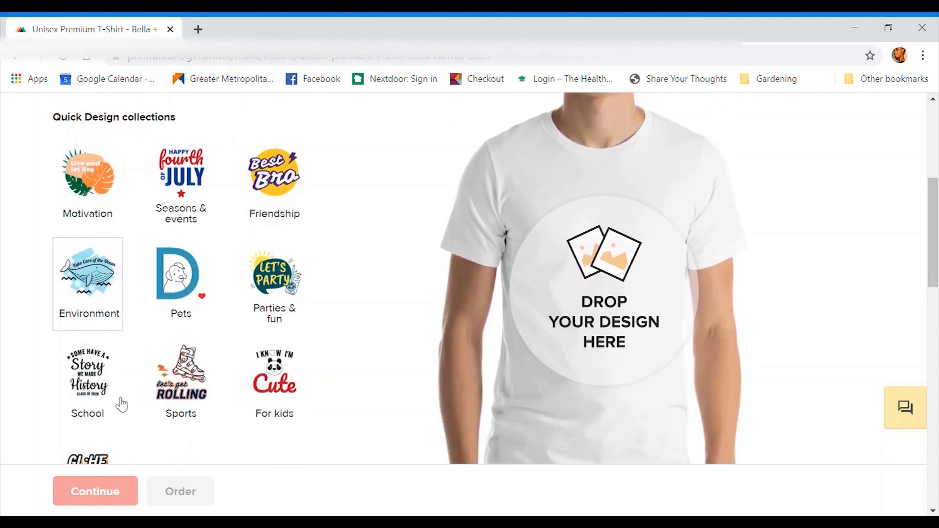
{"action": "scroll", "coordinate": [121, 404], "scroll_direction": "up", "scroll_amount": 1}
{"action": "left_click", "coordinate": [106, 313]}
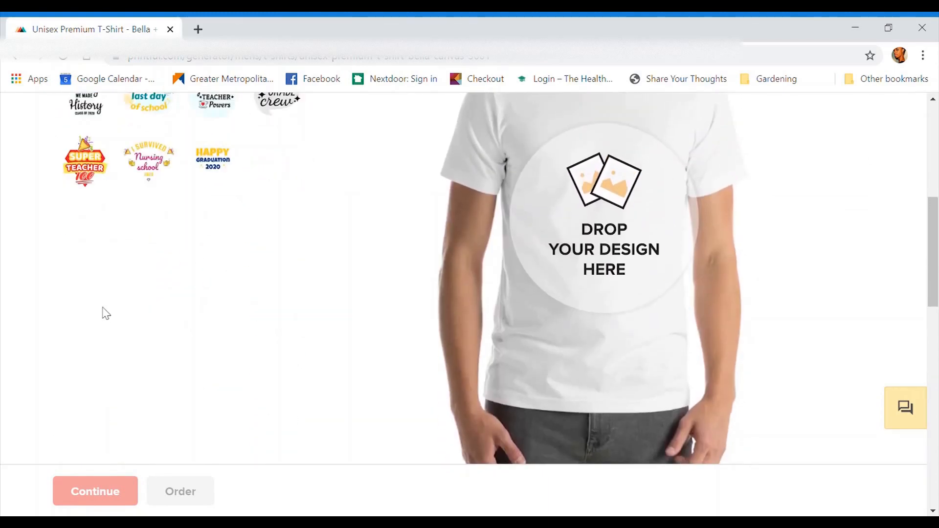
{"action": "scroll", "coordinate": [106, 313], "scroll_direction": "up", "scroll_amount": 3}
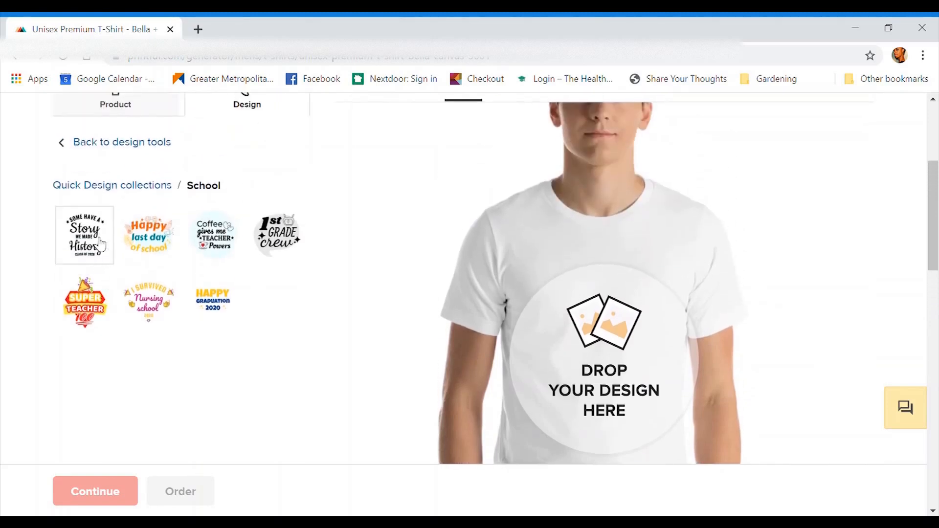
{"action": "left_click", "coordinate": [101, 241]}
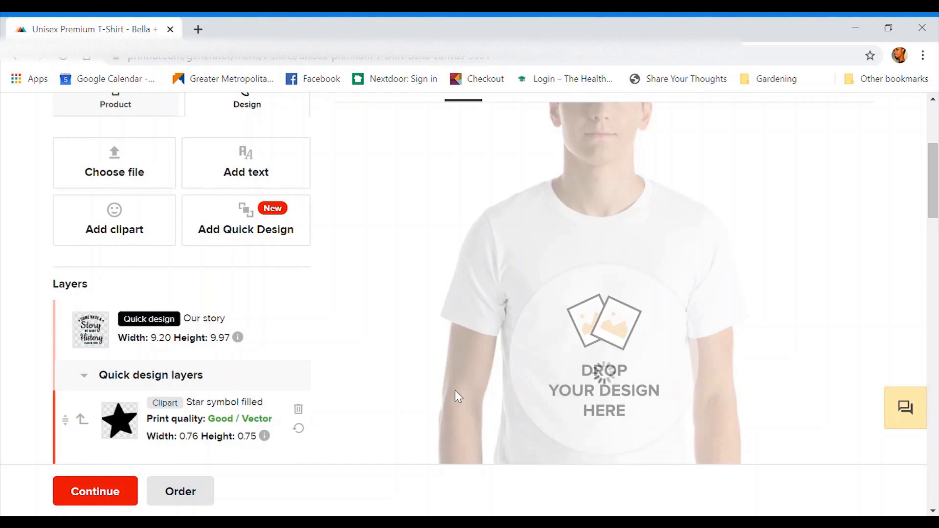
Enlarge the "CLASS OF 2020" text and its brush stroke, and place both lower in the print area
{"action": "scroll", "coordinate": [312, 308], "scroll_direction": "down", "scroll_amount": 2}
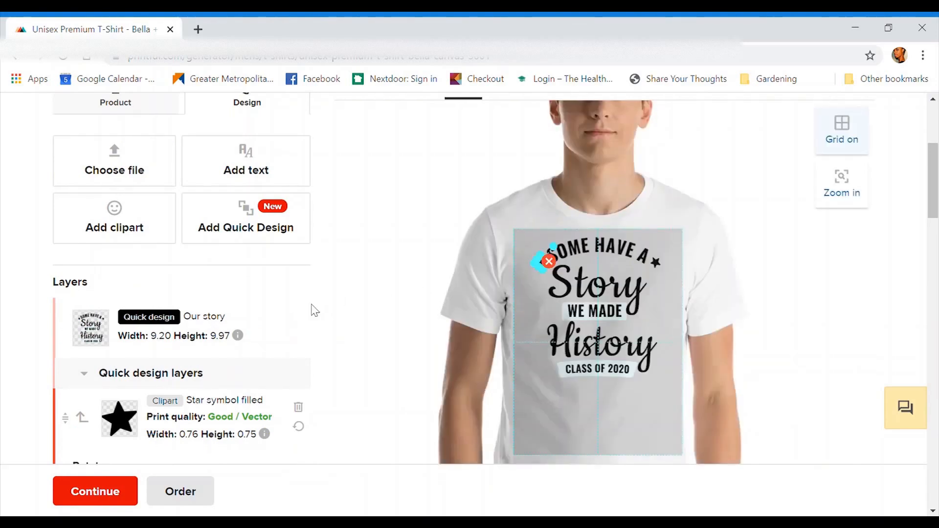
{"action": "left_click", "coordinate": [795, 252]}
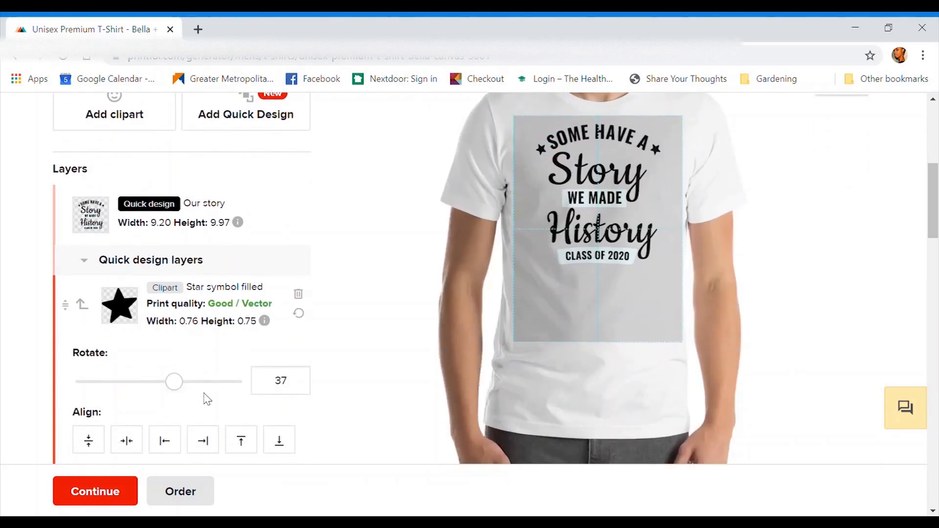
{"action": "scroll", "coordinate": [152, 312], "scroll_direction": "down", "scroll_amount": 10}
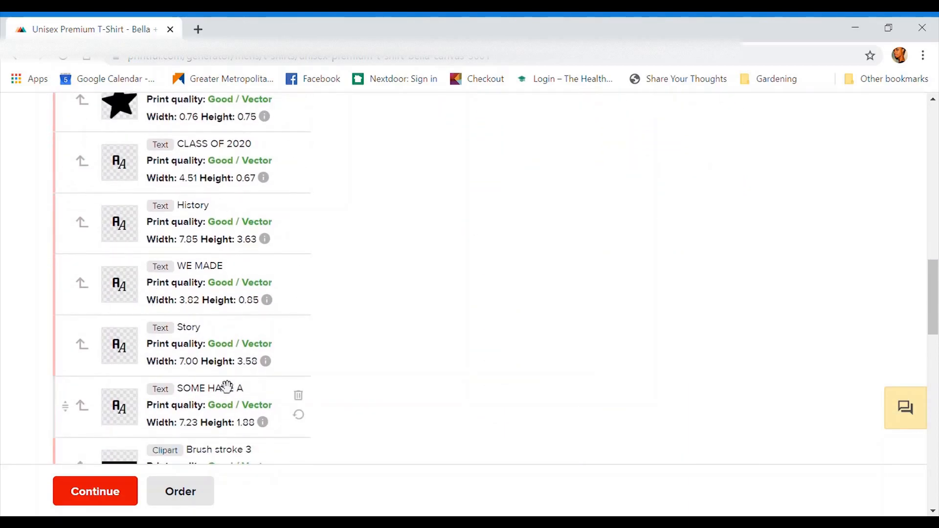
{"action": "scroll", "coordinate": [406, 227], "scroll_direction": "up", "scroll_amount": 10}
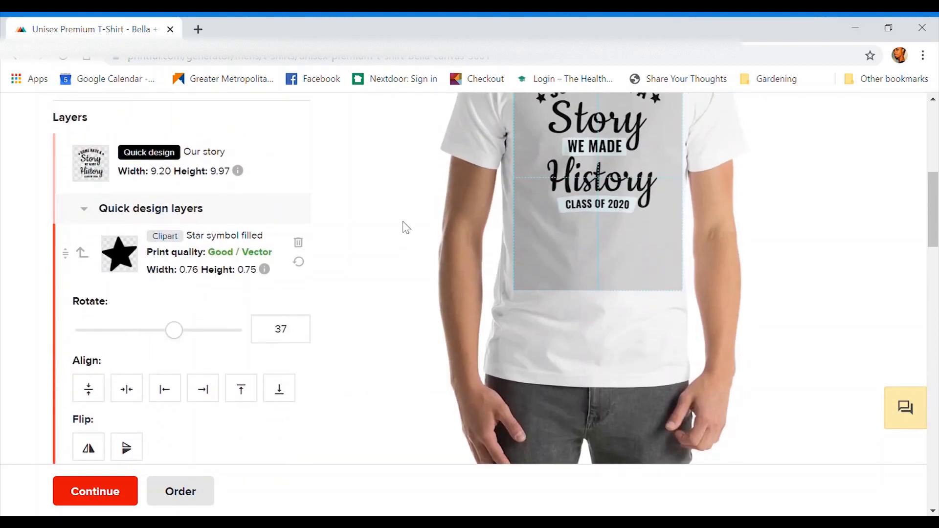
{"action": "left_click", "coordinate": [606, 346]}
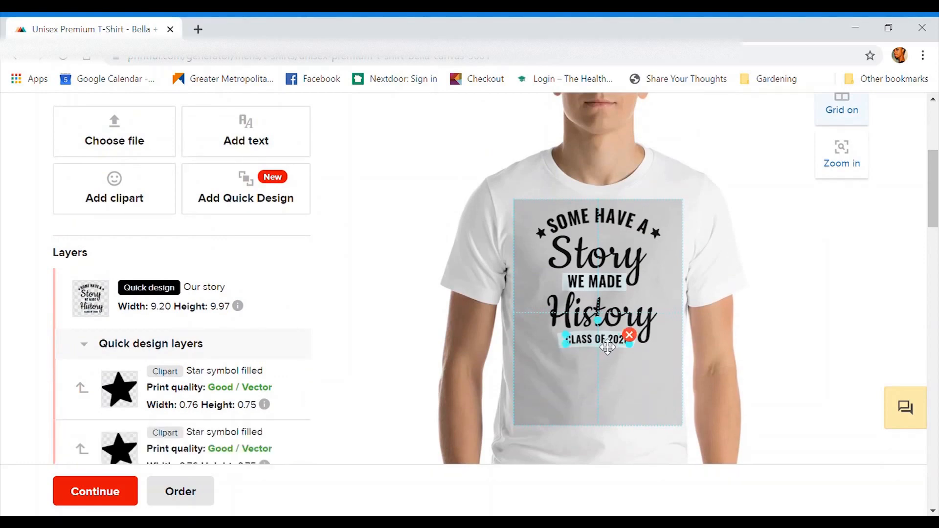
{"action": "left_click_drag", "start_coordinate": [621, 344], "coordinate": [630, 388]}
{"action": "mouse_move", "coordinate": [557, 391]}
{"action": "left_mouse_down"}
{"action": "mouse_move", "coordinate": [544, 406]}
{"action": "mouse_move", "coordinate": [547, 386]}
{"action": "left_mouse_up"}
{"action": "left_click", "coordinate": [583, 378]}
Move "History" and "WE MADE" with its brush stroke lower, keeping "Story" just beneath the arched "SOME HAVE A" line
{"action": "left_click_drag", "start_coordinate": [602, 326], "coordinate": [602, 351]}
{"action": "mouse_move", "coordinate": [622, 292]}
{"action": "left_mouse_down"}
{"action": "mouse_move", "coordinate": [618, 308]}
{"action": "mouse_move", "coordinate": [618, 277]}
{"action": "mouse_move", "coordinate": [618, 289]}
{"action": "left_mouse_up"}
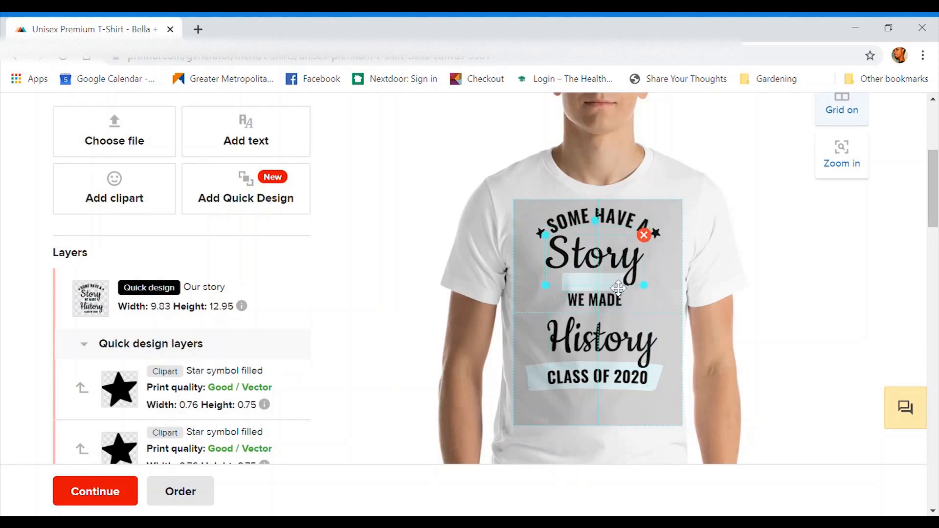
{"action": "left_click_drag", "start_coordinate": [587, 294], "coordinate": [590, 277]}
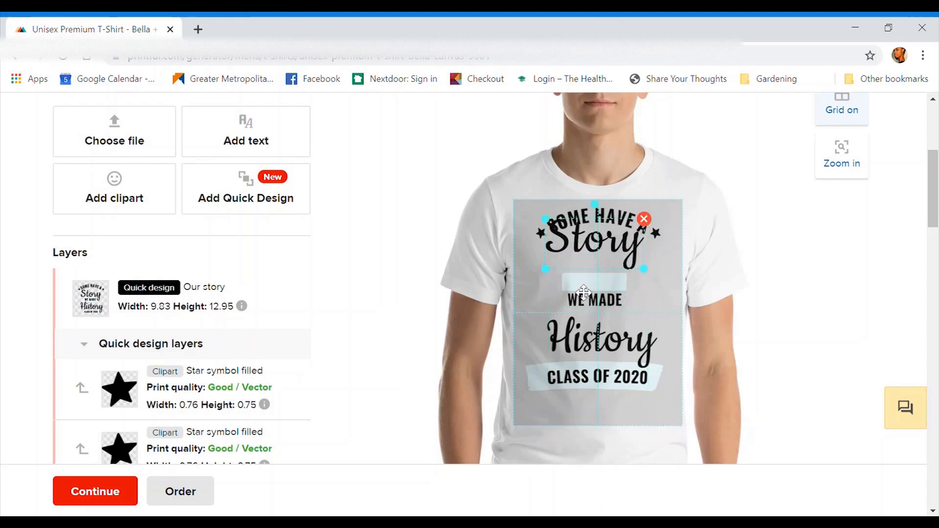
{"action": "left_click", "coordinate": [583, 313]}
{"action": "left_click_drag", "start_coordinate": [583, 310], "coordinate": [583, 307]}
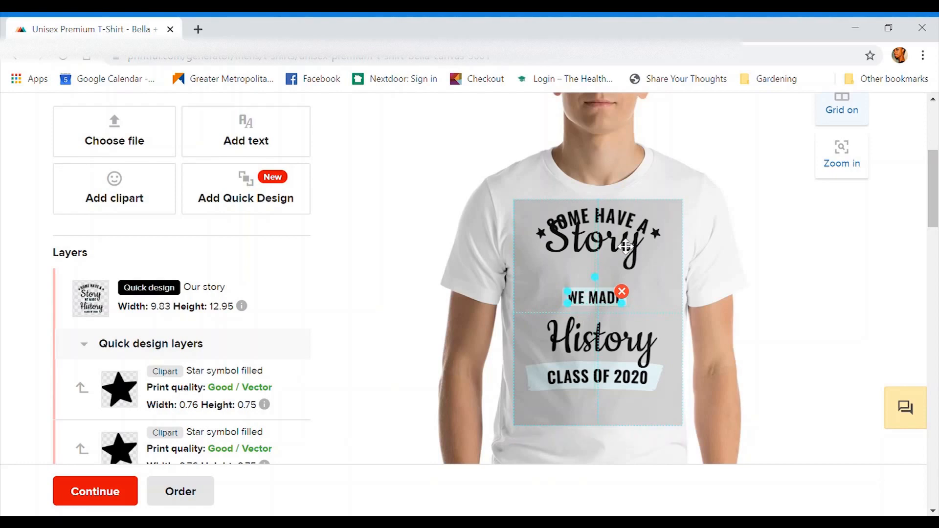
{"action": "left_click_drag", "start_coordinate": [626, 246], "coordinate": [625, 262]}
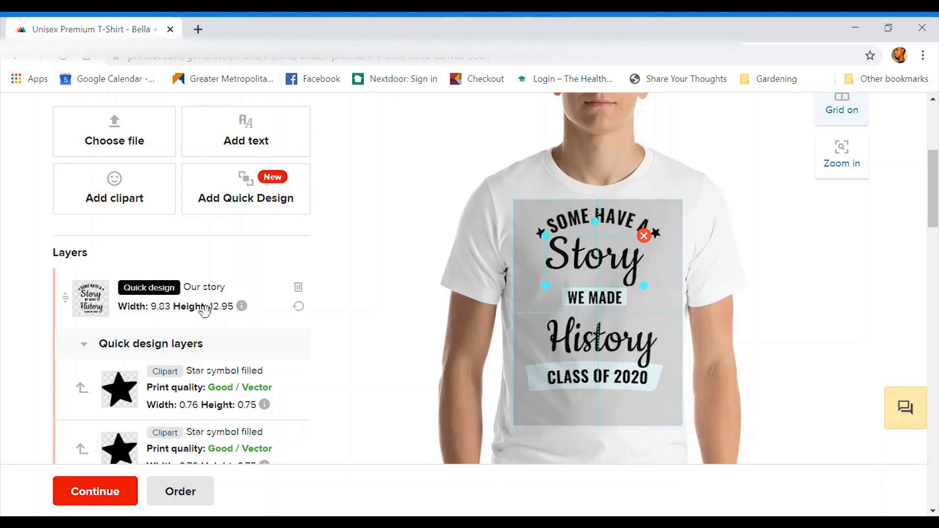
Turn off the print area grid and inspect the shirt design in the enlarged preview
{"action": "left_click", "coordinate": [410, 208]}
{"action": "scroll", "coordinate": [411, 207], "scroll_direction": "up", "scroll_amount": 4}
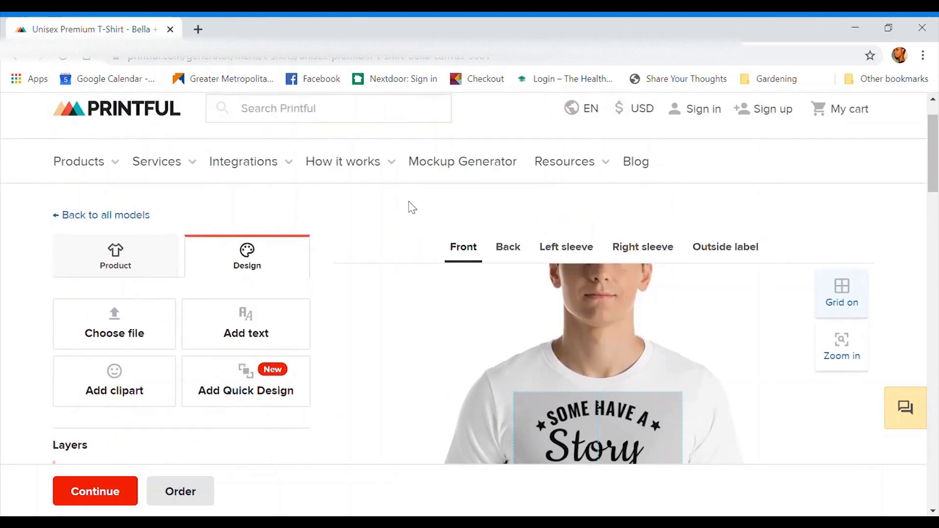
{"action": "scroll", "coordinate": [410, 207], "scroll_direction": "down", "scroll_amount": 4}
{"action": "scroll", "coordinate": [410, 206], "scroll_direction": "up", "scroll_amount": 3}
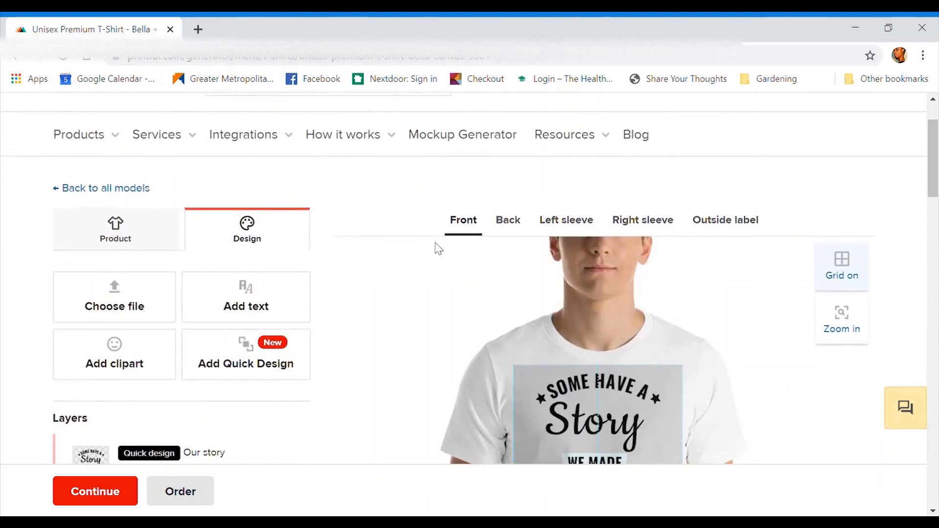
{"action": "scroll", "coordinate": [513, 325], "scroll_direction": "down", "scroll_amount": 10}
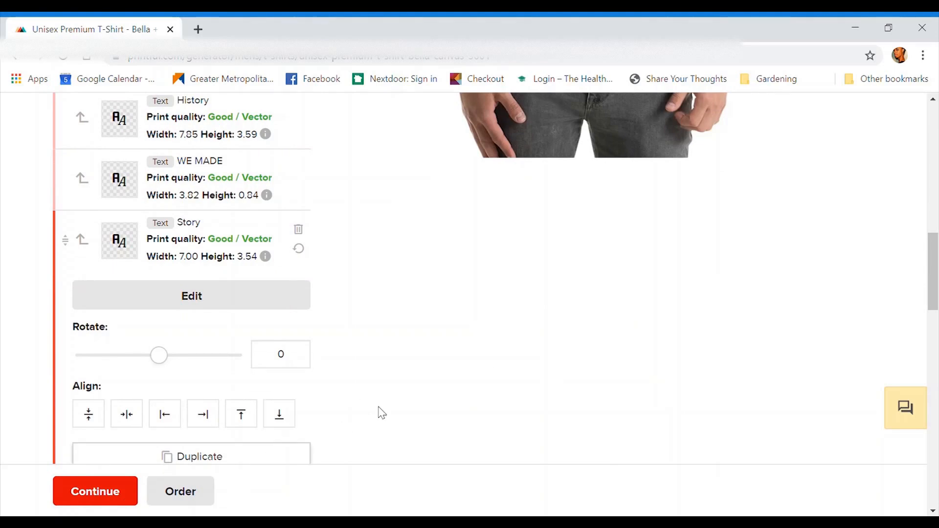
{"action": "scroll", "coordinate": [468, 352], "scroll_direction": "up", "scroll_amount": 10}
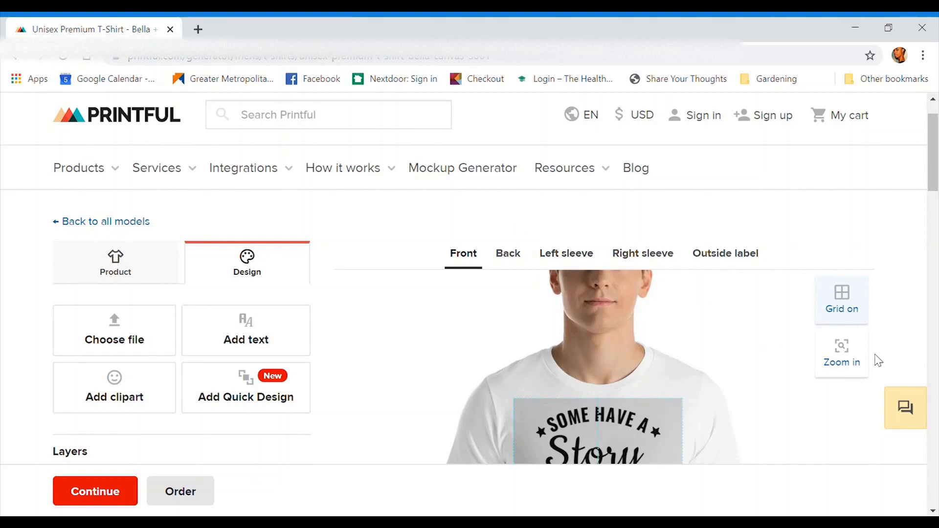
{"action": "left_click", "coordinate": [855, 316]}
{"action": "scroll", "coordinate": [855, 317], "scroll_direction": "down", "scroll_amount": 2}
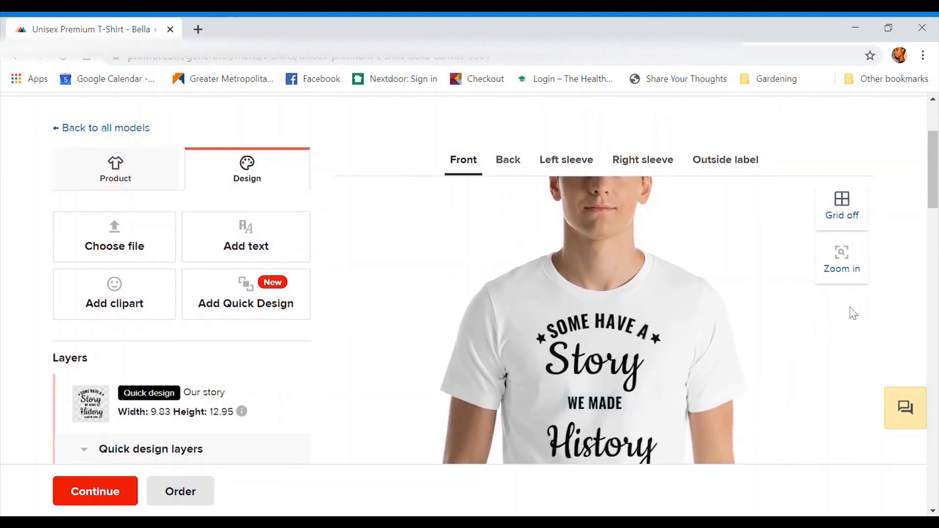
{"action": "left_click", "coordinate": [846, 270]}
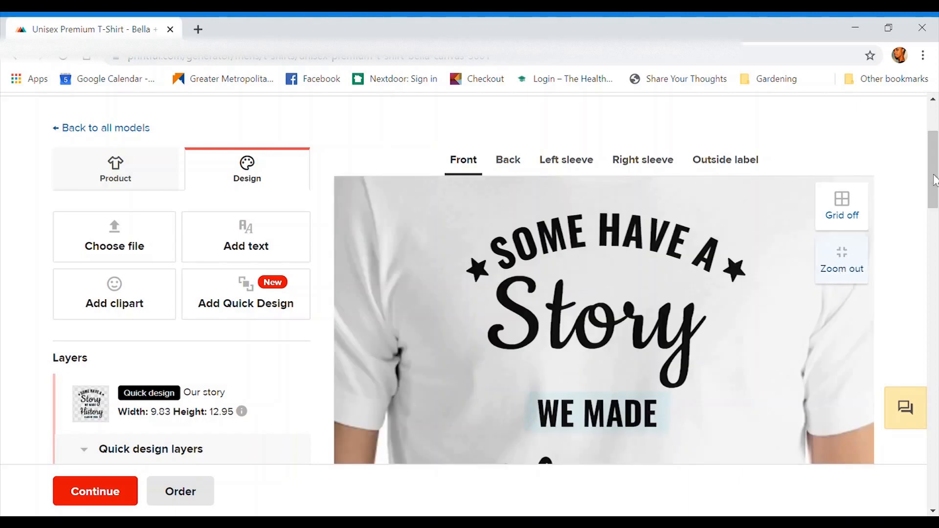
{"action": "left_click", "coordinate": [842, 262]}
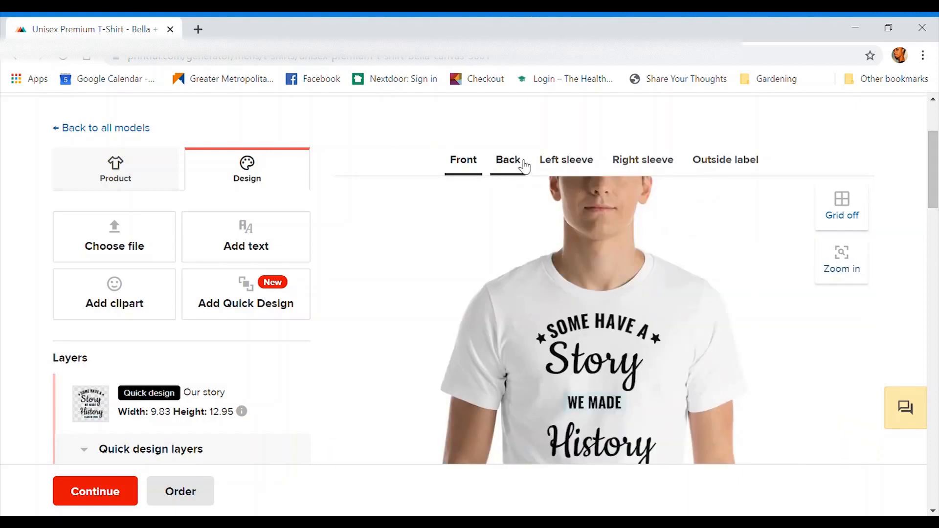
Review the shirt's back, left sleeve, right sleeve and outside label print areas, and return to the front
{"action": "left_click", "coordinate": [524, 167]}
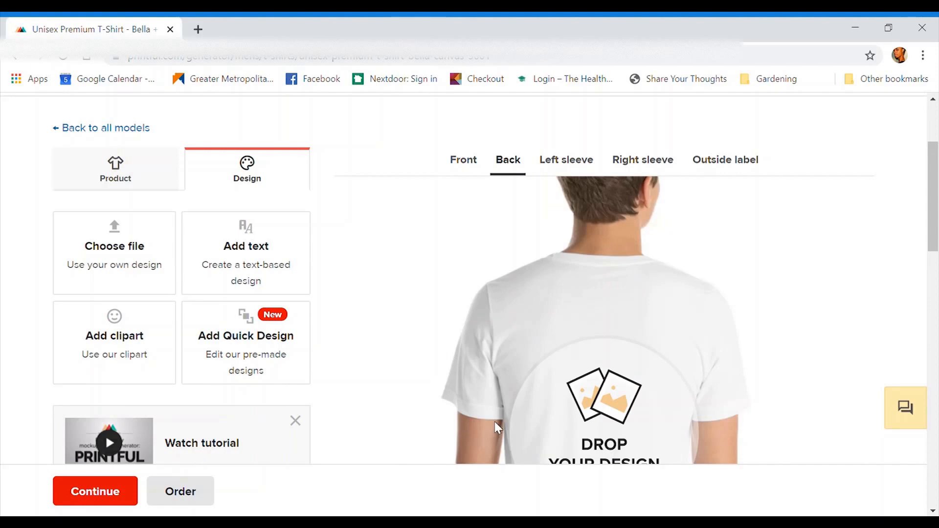
{"action": "scroll", "coordinate": [496, 427], "scroll_direction": "down", "scroll_amount": 4}
{"action": "scroll", "coordinate": [495, 426], "scroll_direction": "up", "scroll_amount": 3}
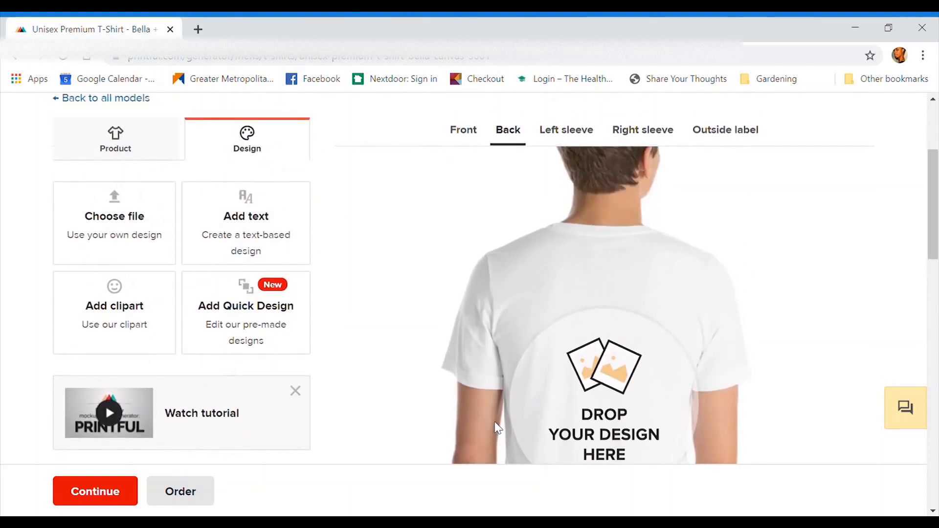
{"action": "left_click", "coordinate": [580, 137]}
{"action": "scroll", "coordinate": [598, 245], "scroll_direction": "down", "scroll_amount": 4}
{"action": "scroll", "coordinate": [600, 246], "scroll_direction": "up", "scroll_amount": 4}
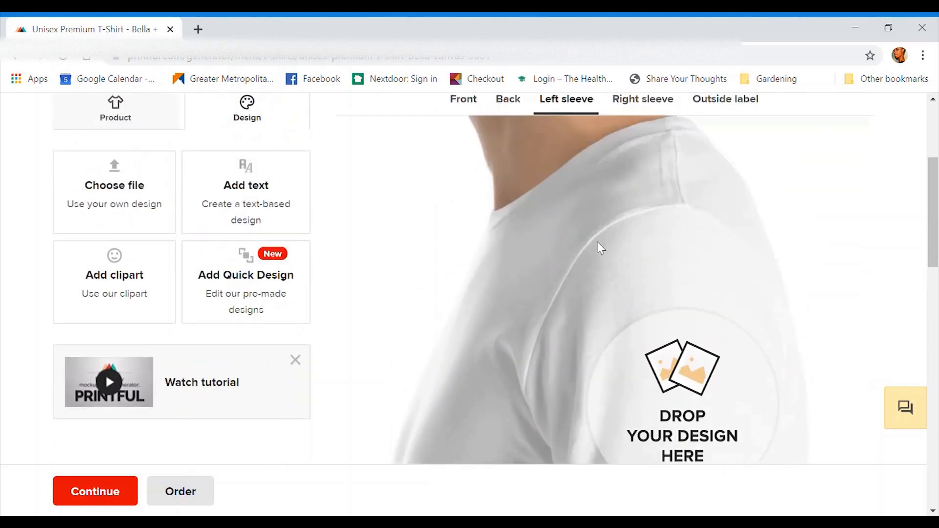
{"action": "left_click", "coordinate": [648, 139]}
{"action": "scroll", "coordinate": [610, 288], "scroll_direction": "down", "scroll_amount": 3}
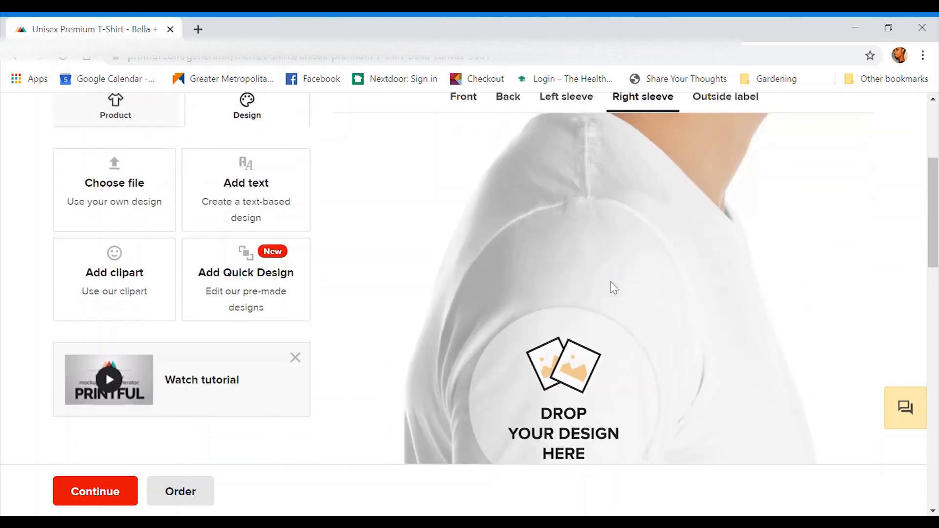
{"action": "scroll", "coordinate": [655, 235], "scroll_direction": "up", "scroll_amount": 4}
{"action": "left_click", "coordinate": [725, 169]}
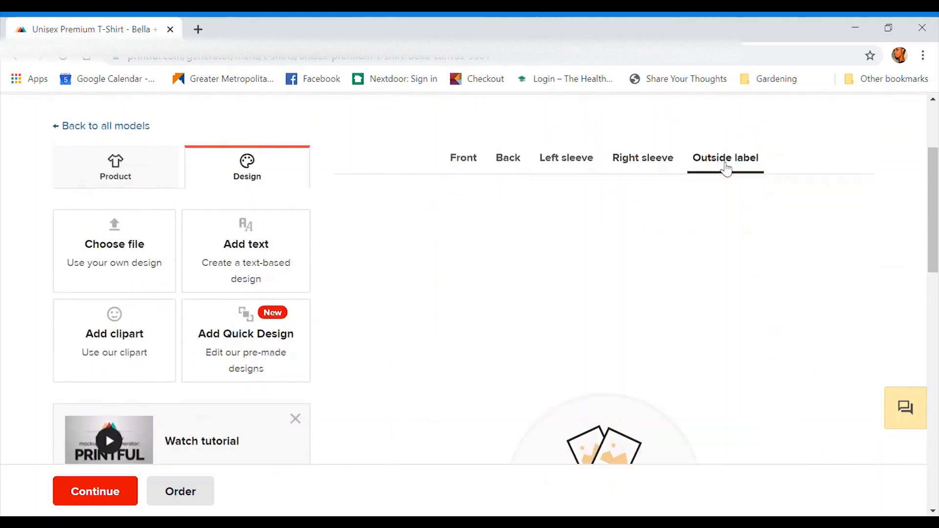
{"action": "scroll", "coordinate": [537, 413], "scroll_direction": "down", "scroll_amount": 1}
{"action": "scroll", "coordinate": [536, 413], "scroll_direction": "down", "scroll_amount": 2}
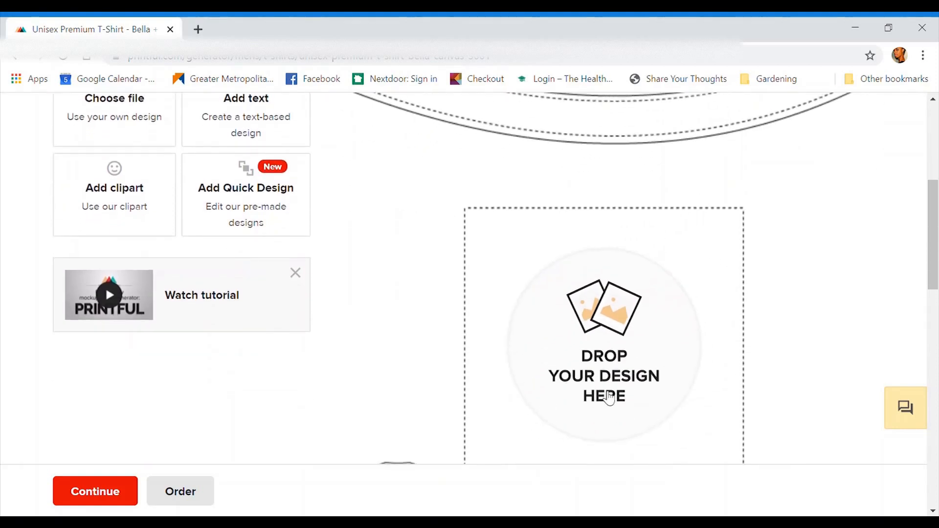
{"action": "scroll", "coordinate": [642, 308], "scroll_direction": "up", "scroll_amount": 4}
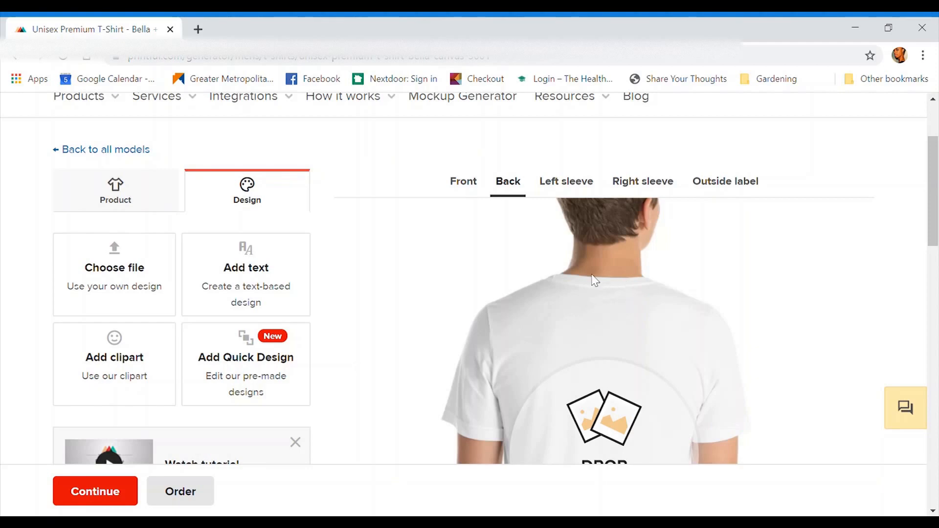
{"action": "left_click", "coordinate": [464, 194]}
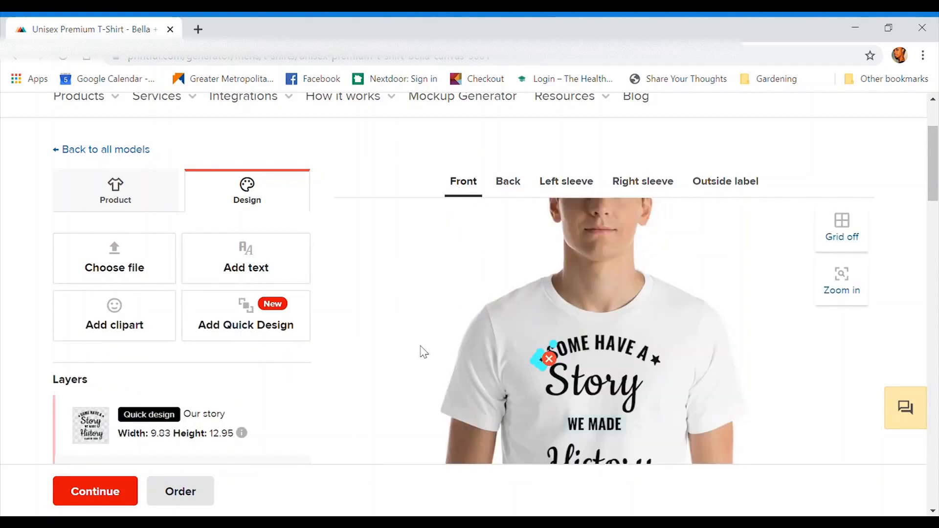
Try to continue from the front design to mockups and print files, and dismiss the sign-up dialog
{"action": "scroll", "coordinate": [424, 352], "scroll_direction": "down", "scroll_amount": 3}
{"action": "left_click", "coordinate": [91, 498]}
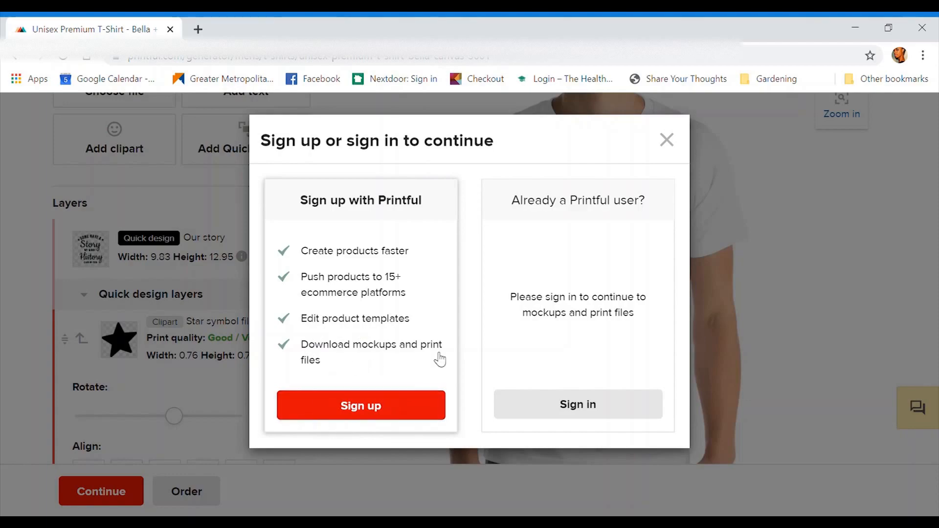
{"action": "left_click", "coordinate": [673, 144]}
{"action": "scroll", "coordinate": [315, 354], "scroll_direction": "down", "scroll_amount": 2}
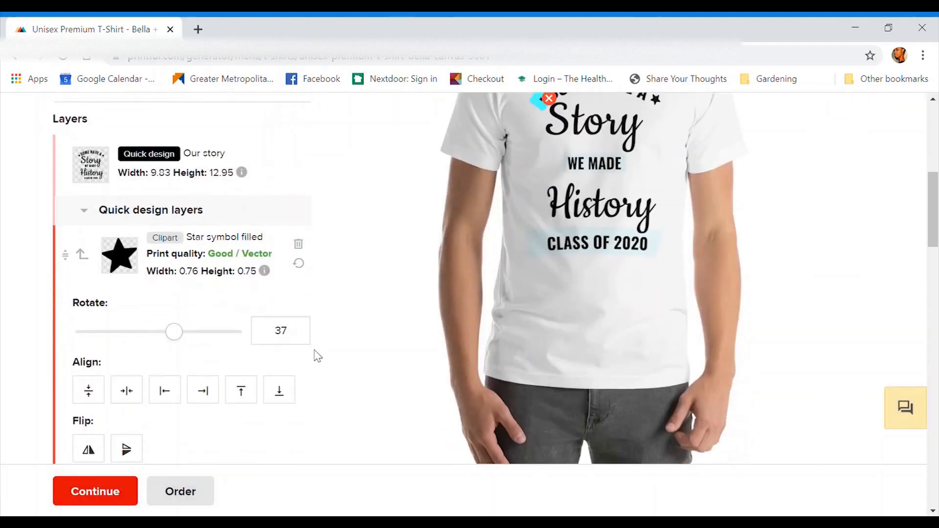
{"action": "scroll", "coordinate": [318, 356], "scroll_direction": "down", "scroll_amount": 6}
{"action": "scroll", "coordinate": [318, 356], "scroll_direction": "up", "scroll_amount": 4}
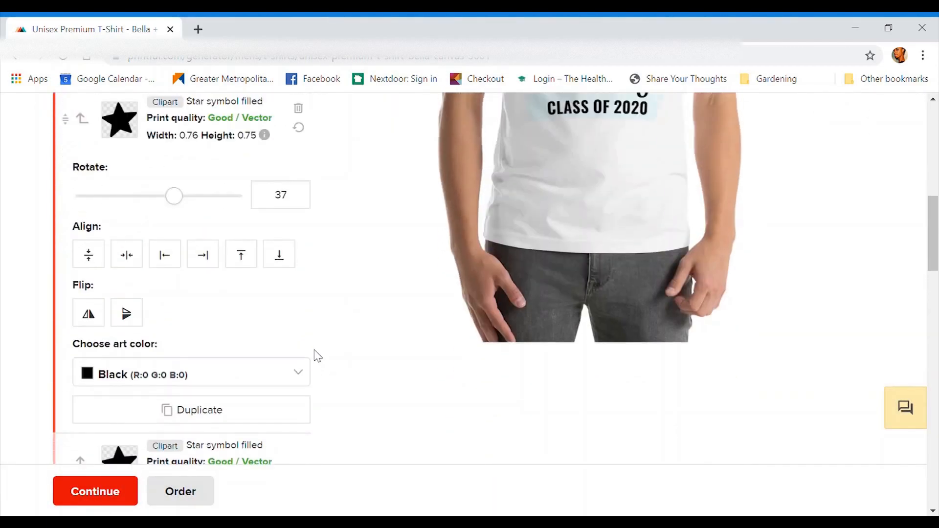
Start an order for the white T-shirt design in size M and proceed to pricing
{"action": "scroll", "coordinate": [315, 352], "scroll_direction": "up", "scroll_amount": 10}
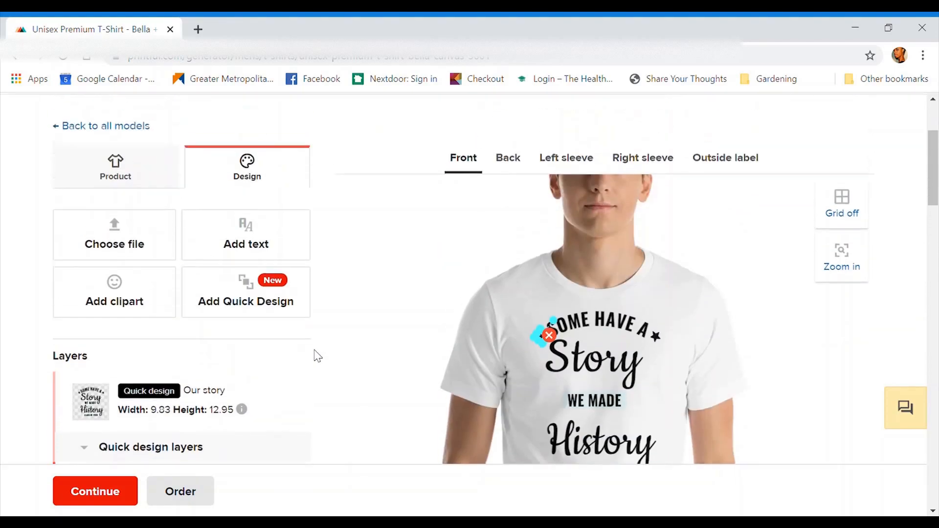
{"action": "scroll", "coordinate": [315, 352], "scroll_direction": "down", "scroll_amount": 2}
{"action": "scroll", "coordinate": [315, 354], "scroll_direction": "down", "scroll_amount": 8}
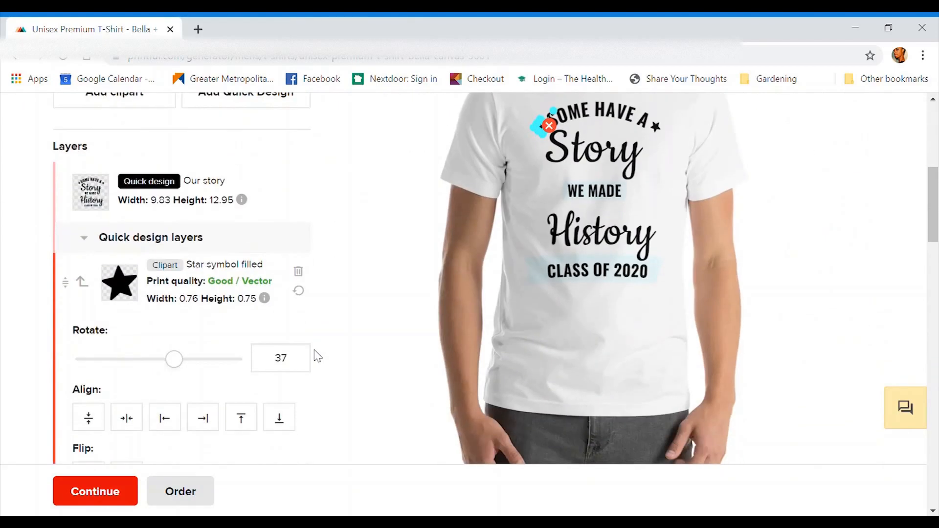
{"action": "left_click", "coordinate": [186, 499]}
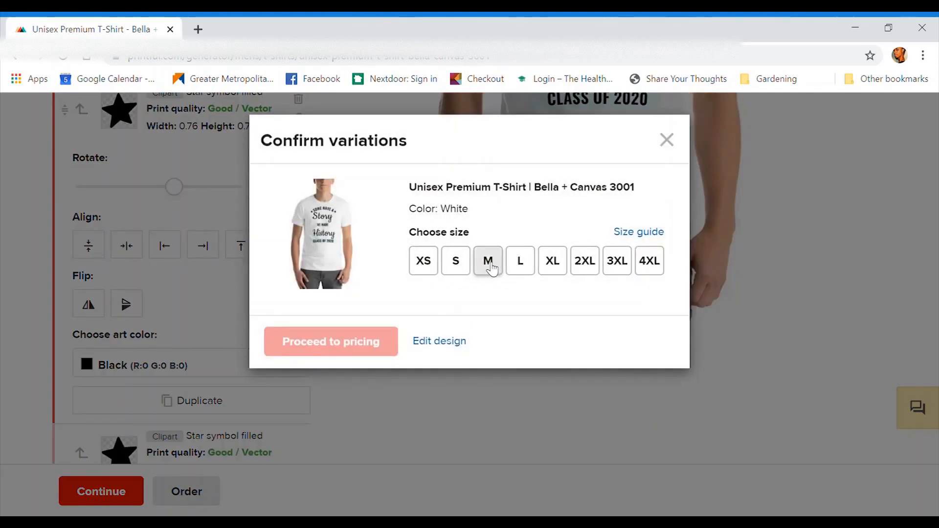
{"action": "left_click", "coordinate": [490, 266]}
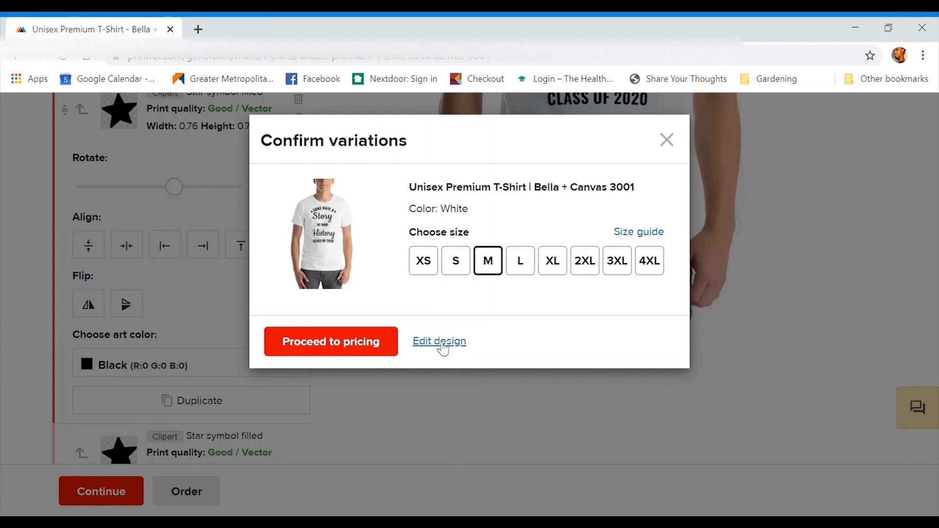
{"action": "left_click", "coordinate": [372, 348]}
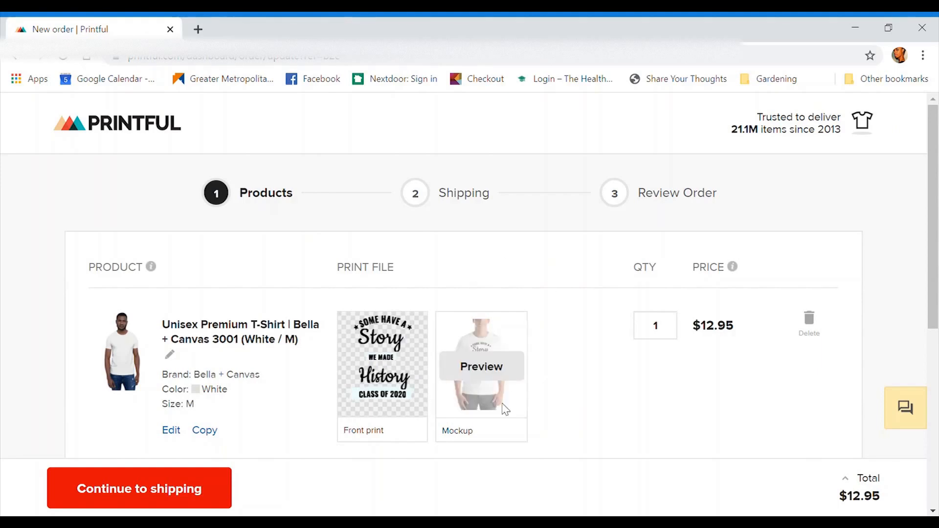
Inspect the enlarged mockup preview of the T-shirt in the order's product list, and close it
{"action": "scroll", "coordinate": [410, 467], "scroll_direction": "down", "scroll_amount": 4}
{"action": "scroll", "coordinate": [525, 247], "scroll_direction": "up", "scroll_amount": 1}
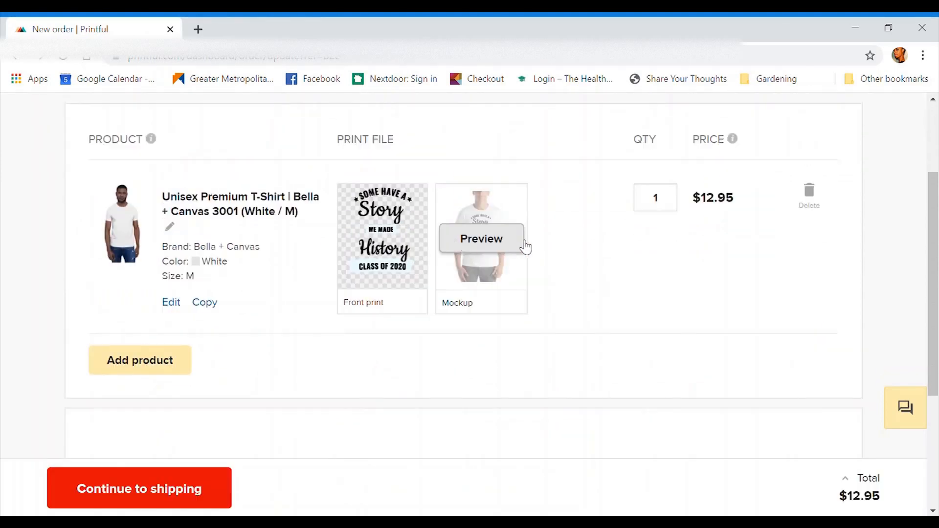
{"action": "left_click", "coordinate": [513, 244]}
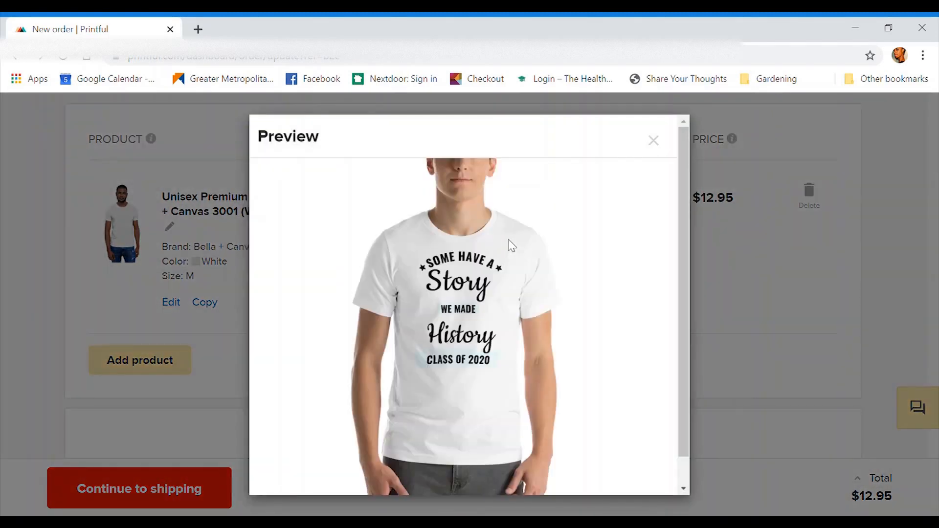
{"action": "scroll", "coordinate": [481, 355], "scroll_direction": "down", "scroll_amount": 1}
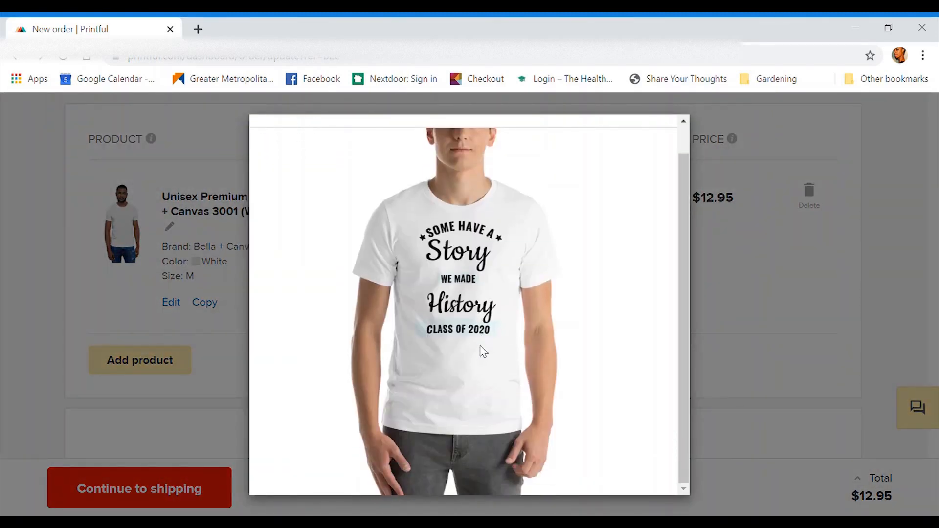
{"action": "scroll", "coordinate": [481, 350], "scroll_direction": "up", "scroll_amount": 1}
{"action": "scroll", "coordinate": [481, 351], "scroll_direction": "down", "scroll_amount": 1}
{"action": "left_click", "coordinate": [752, 257]}
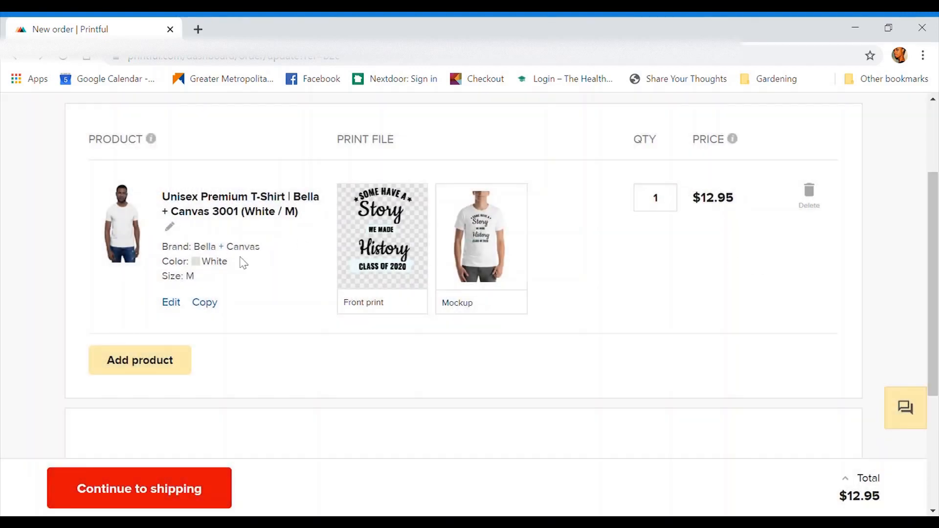
{"action": "mouse_move", "coordinate": [521, 266]}
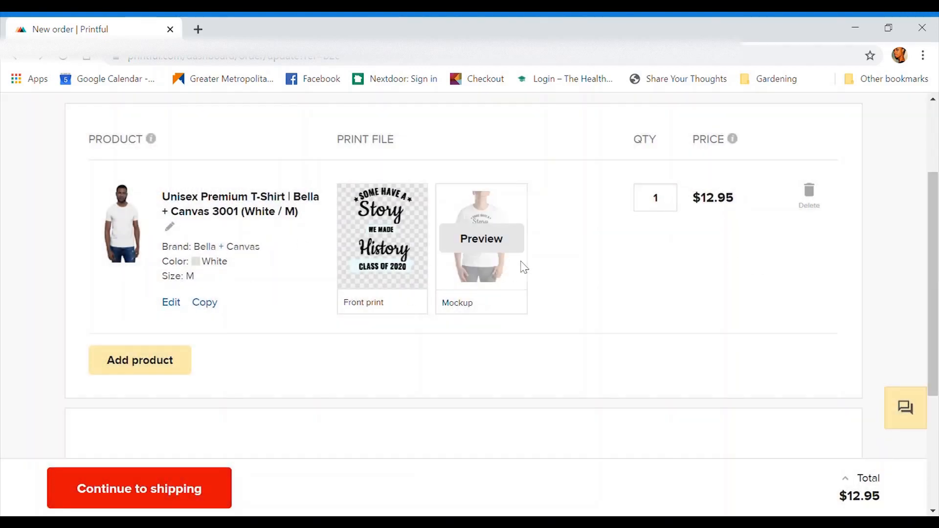
{"action": "left_click", "coordinate": [495, 238]}
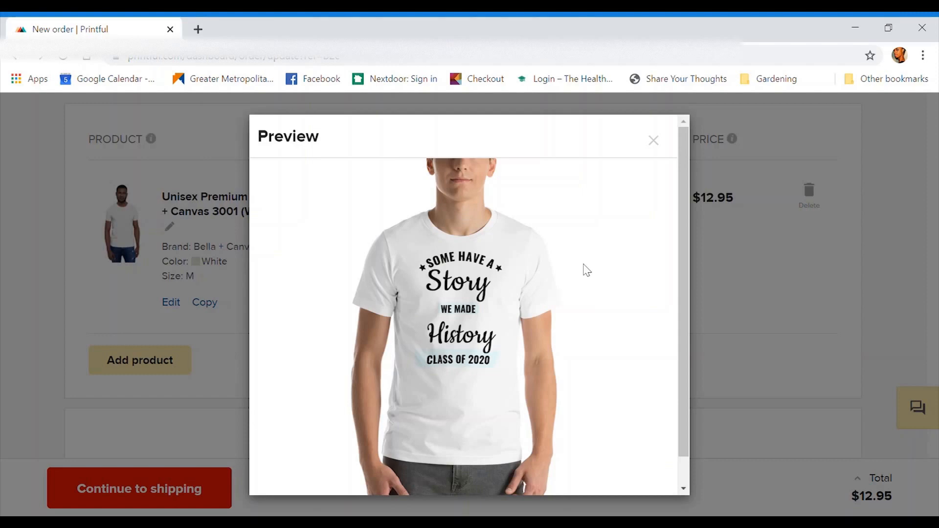
{"action": "left_click", "coordinate": [654, 141]}
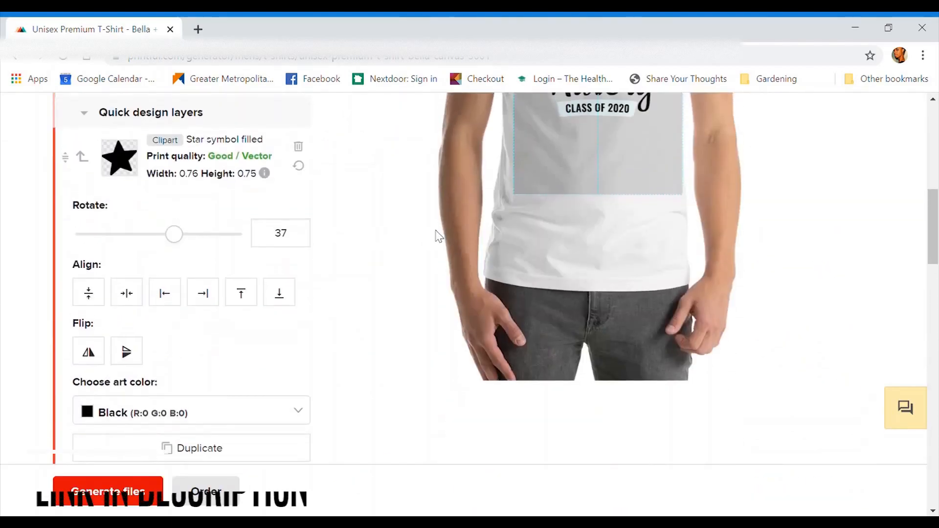
Continue from the front shirt design to the mockup style choices, back at the first style
{"action": "scroll", "coordinate": [438, 236], "scroll_direction": "down", "scroll_amount": 8}
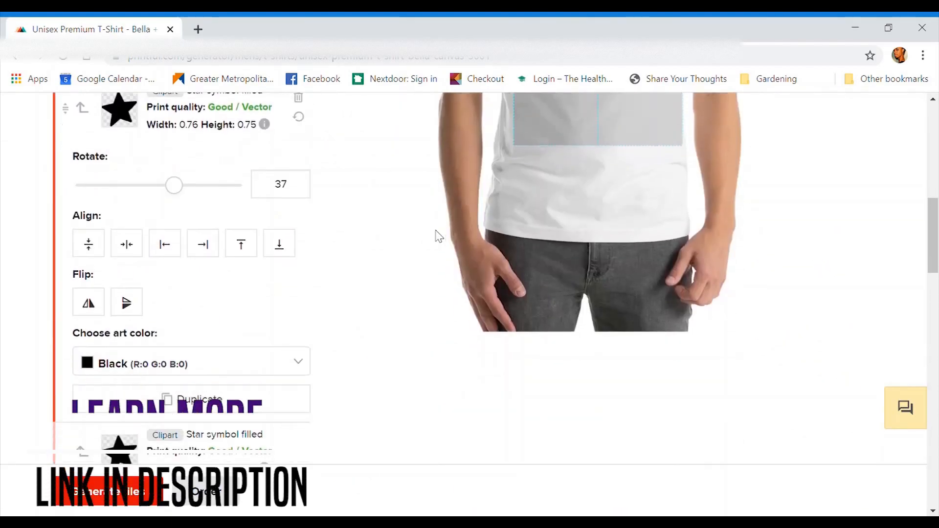
{"action": "left_click", "coordinate": [89, 499]}
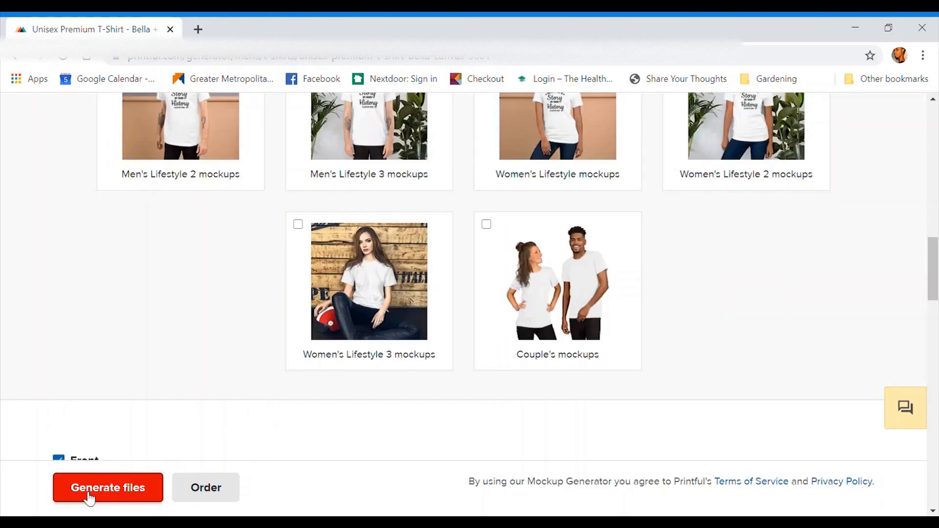
{"action": "scroll", "coordinate": [105, 289], "scroll_direction": "up", "scroll_amount": 3}
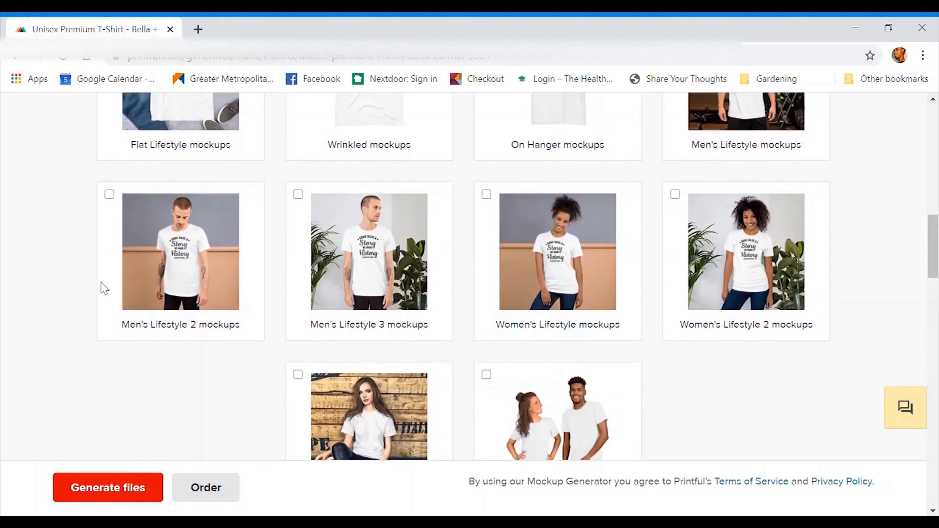
{"action": "scroll", "coordinate": [105, 288], "scroll_direction": "up", "scroll_amount": 3}
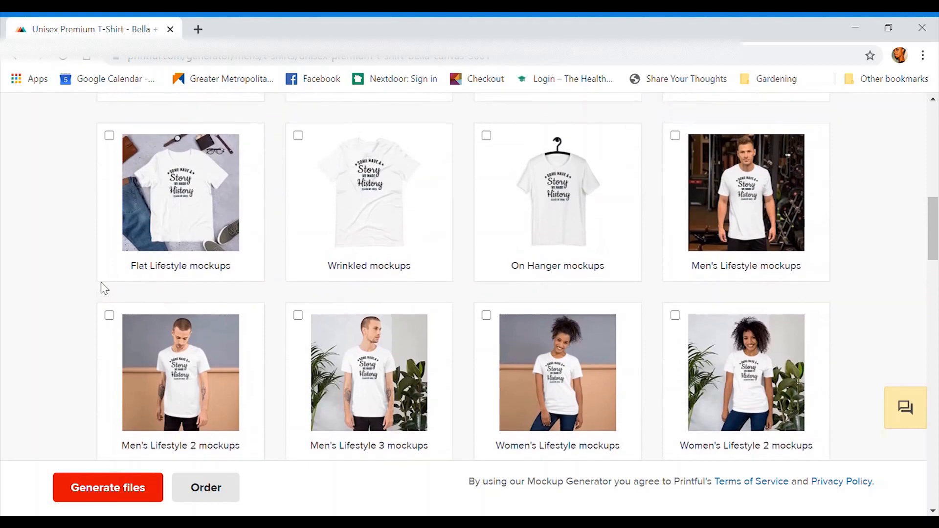
{"action": "scroll", "coordinate": [105, 288], "scroll_direction": "up", "scroll_amount": 4}
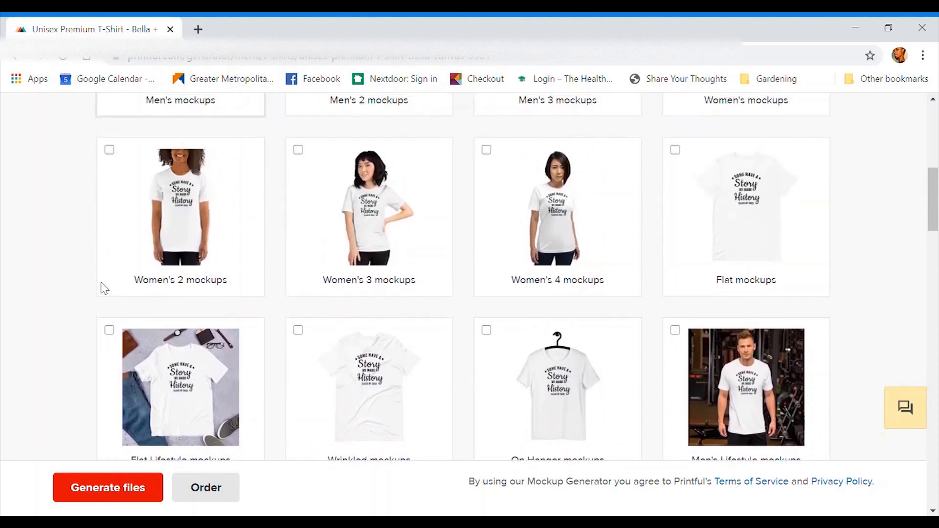
{"action": "scroll", "coordinate": [105, 288], "scroll_direction": "up", "scroll_amount": 4}
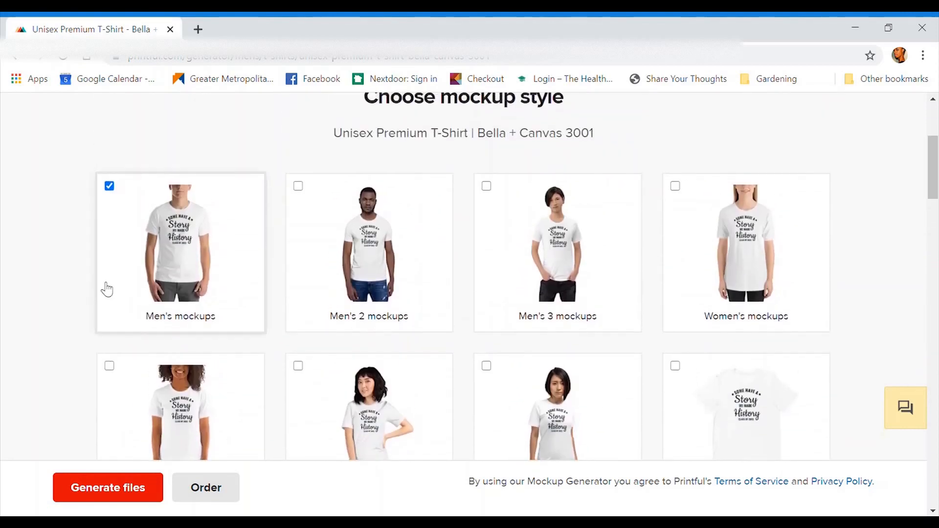
Review the available mockup styles, from the men's and women's models through the flat, hanger, lifestyle and couple's mockups
{"action": "scroll", "coordinate": [106, 290], "scroll_direction": "down", "scroll_amount": 2}
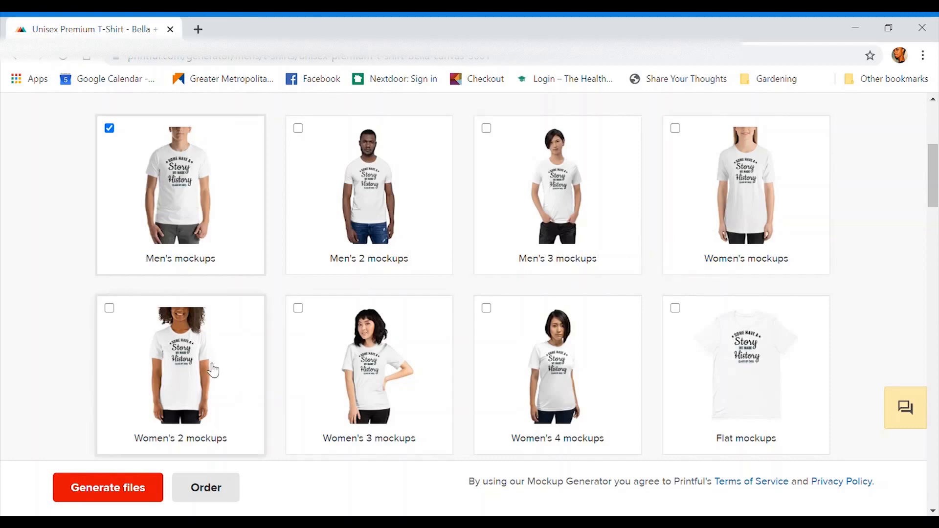
{"action": "scroll", "coordinate": [627, 399], "scroll_direction": "down", "scroll_amount": 3}
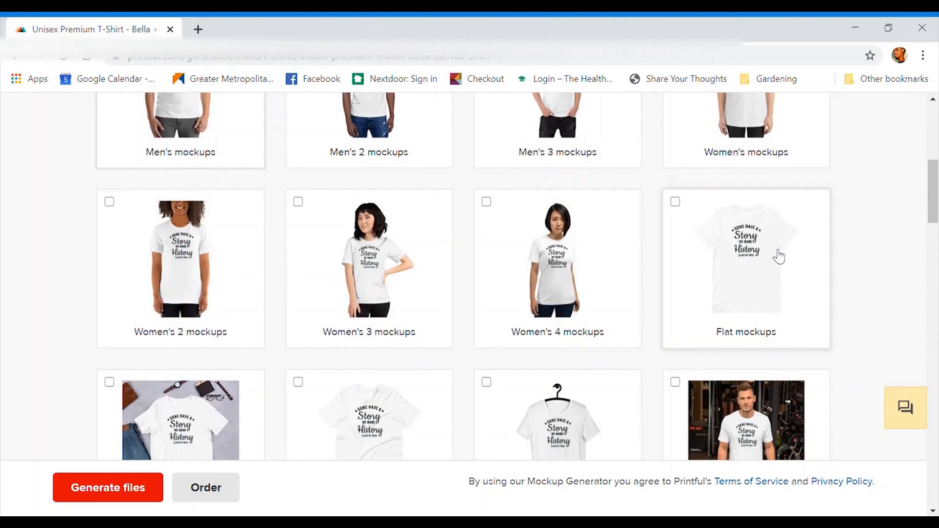
{"action": "scroll", "coordinate": [565, 330], "scroll_direction": "down", "scroll_amount": 3}
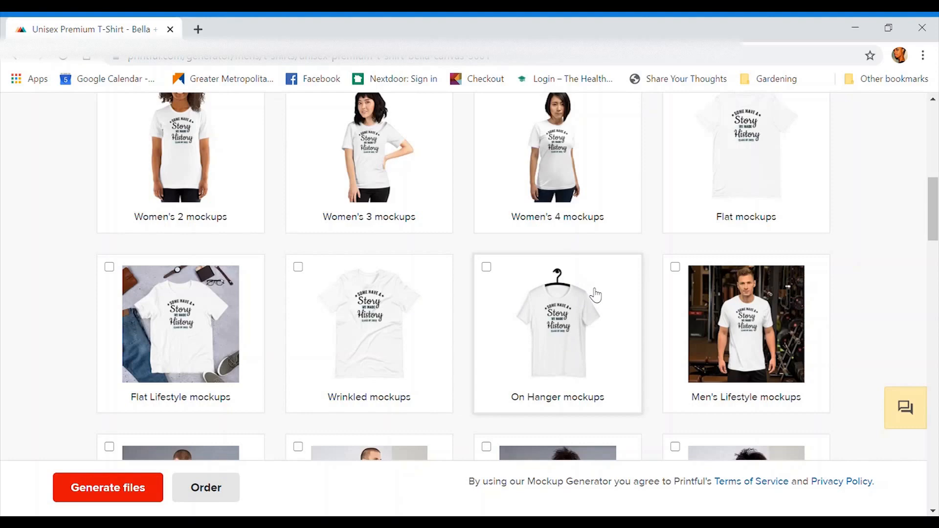
{"action": "scroll", "coordinate": [598, 315], "scroll_direction": "down", "scroll_amount": 2}
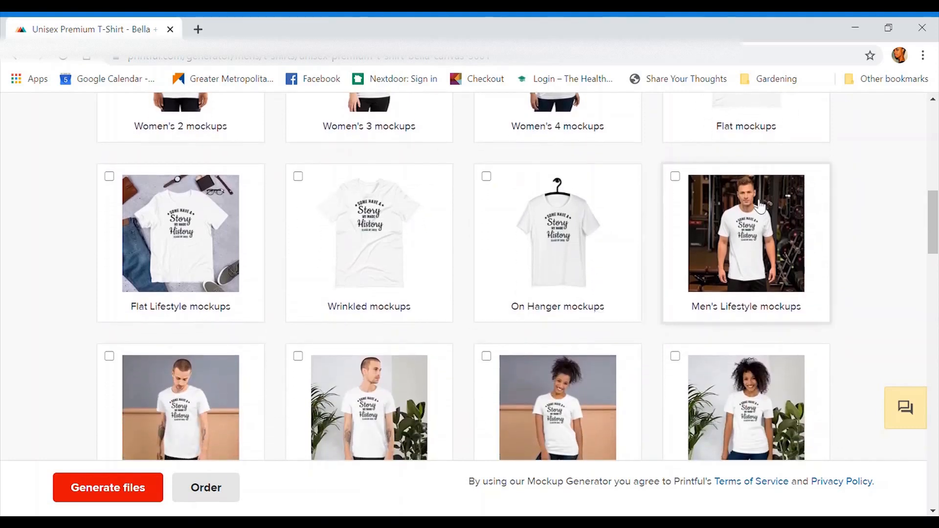
{"action": "scroll", "coordinate": [572, 396], "scroll_direction": "down", "scroll_amount": 2}
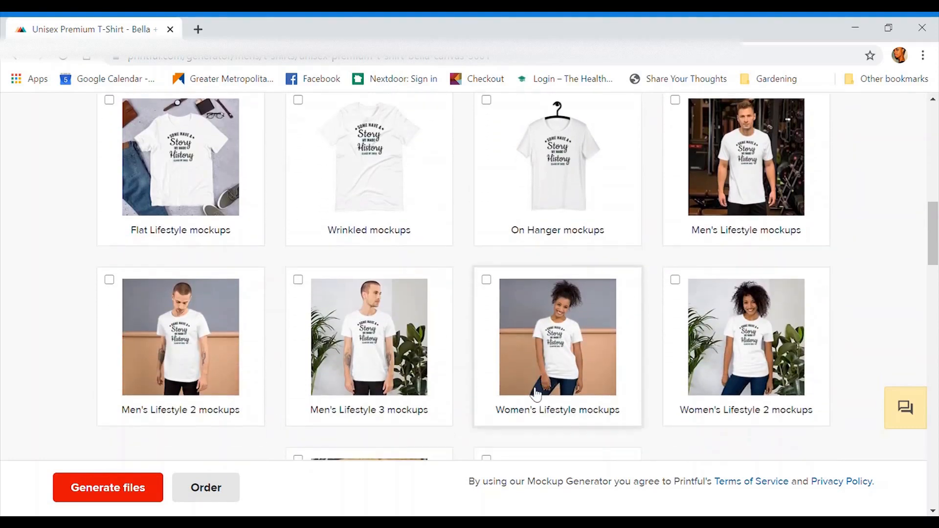
{"action": "scroll", "coordinate": [473, 387], "scroll_direction": "down", "scroll_amount": 2}
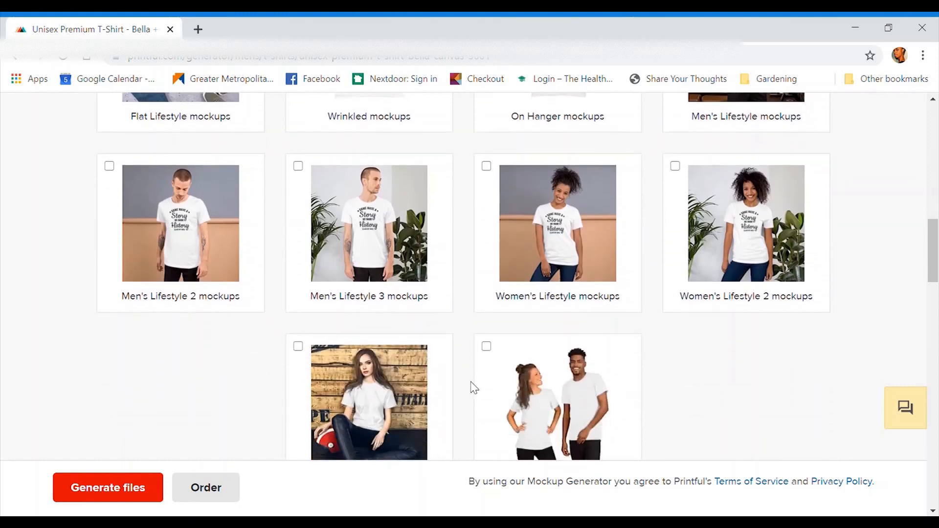
{"action": "scroll", "coordinate": [473, 388], "scroll_direction": "down", "scroll_amount": 1}
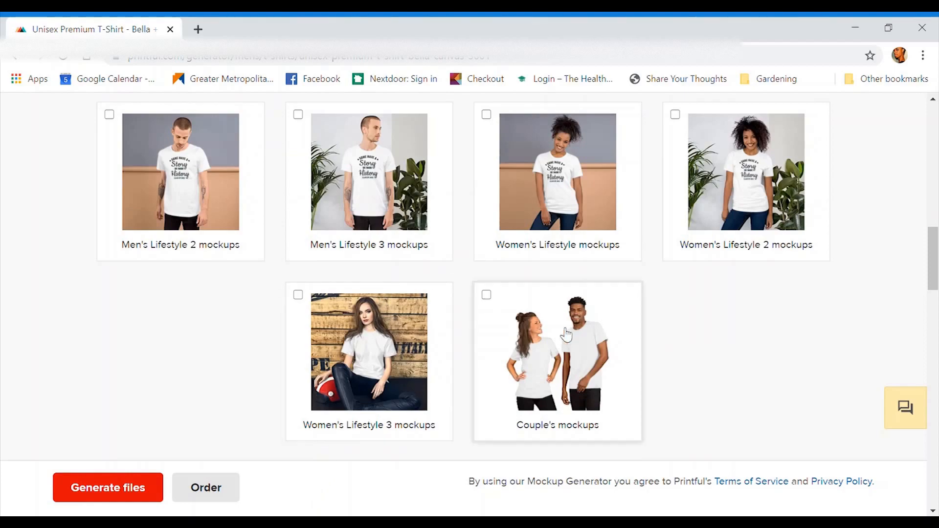
{"action": "scroll", "coordinate": [111, 381], "scroll_direction": "up", "scroll_amount": 5}
{"action": "scroll", "coordinate": [110, 381], "scroll_direction": "up", "scroll_amount": 8}
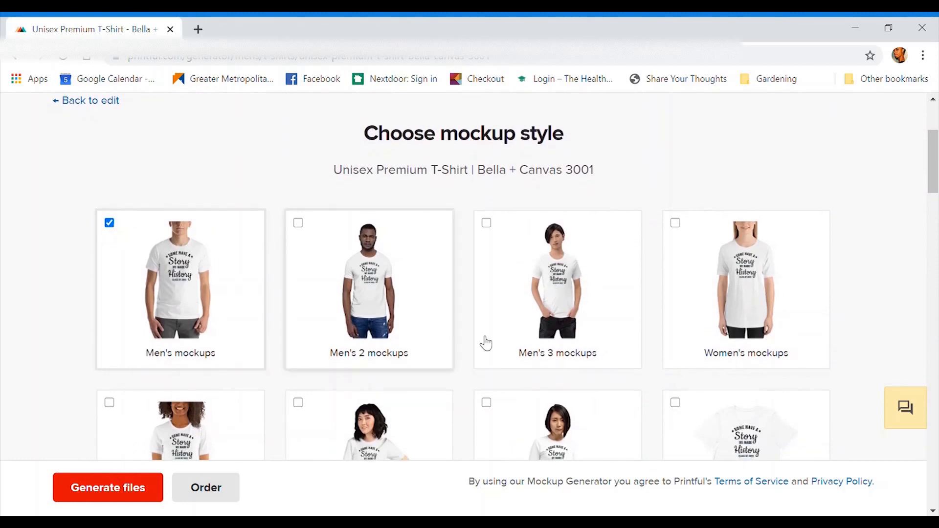
Add the Women's 2, Flat, Flat Lifestyle, On Hanger and Women's Lifestyle 2 mockups to the selected Men's mockups
{"action": "scroll", "coordinate": [538, 349], "scroll_direction": "down", "scroll_amount": 3}
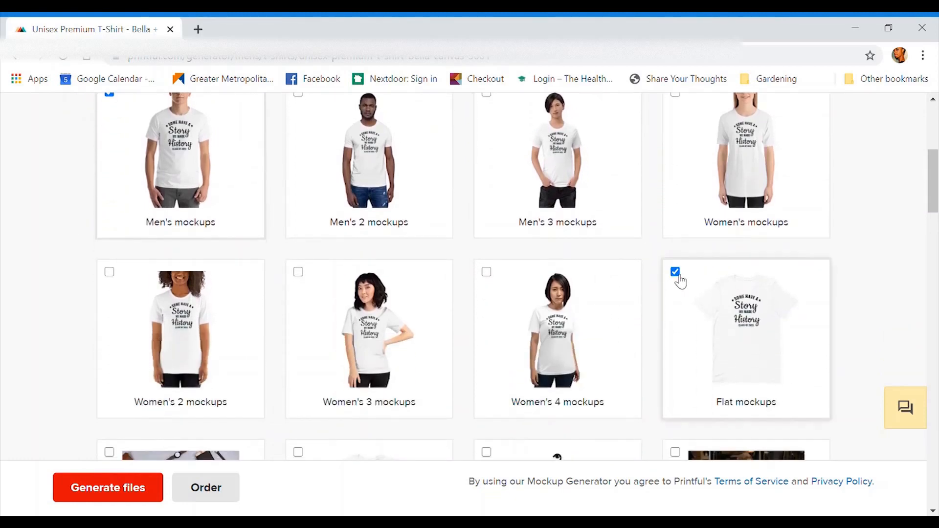
{"action": "scroll", "coordinate": [450, 380], "scroll_direction": "down", "scroll_amount": 5}
{"action": "scroll", "coordinate": [505, 341], "scroll_direction": "down", "scroll_amount": 2}
{"action": "scroll", "coordinate": [503, 339], "scroll_direction": "up", "scroll_amount": 2}
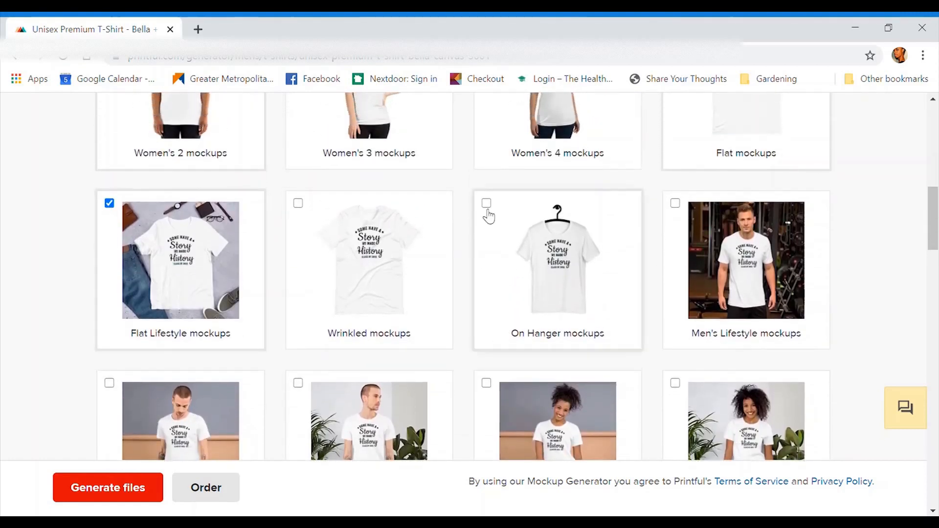
{"action": "scroll", "coordinate": [532, 388], "scroll_direction": "down", "scroll_amount": 5}
{"action": "left_click", "coordinate": [682, 184]}
{"action": "scroll", "coordinate": [357, 350], "scroll_direction": "down", "scroll_amount": 4}
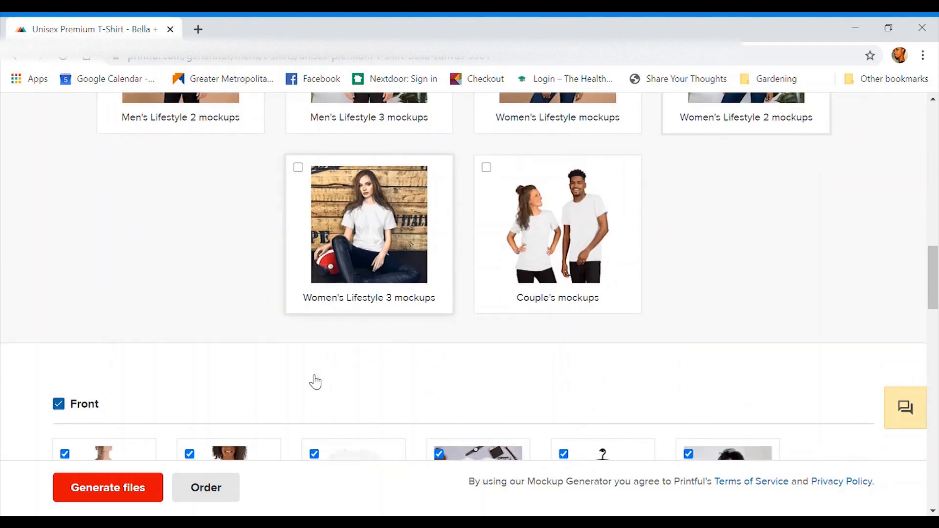
{"action": "scroll", "coordinate": [312, 378], "scroll_direction": "down", "scroll_amount": 4}
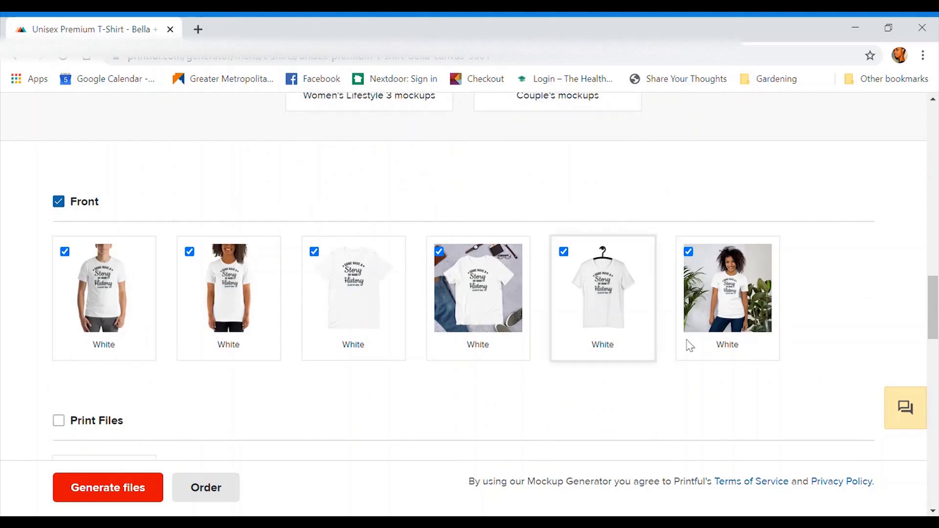
Try the JPG mockup format below the print files and return to PNG
{"action": "scroll", "coordinate": [401, 399], "scroll_direction": "down", "scroll_amount": 4}
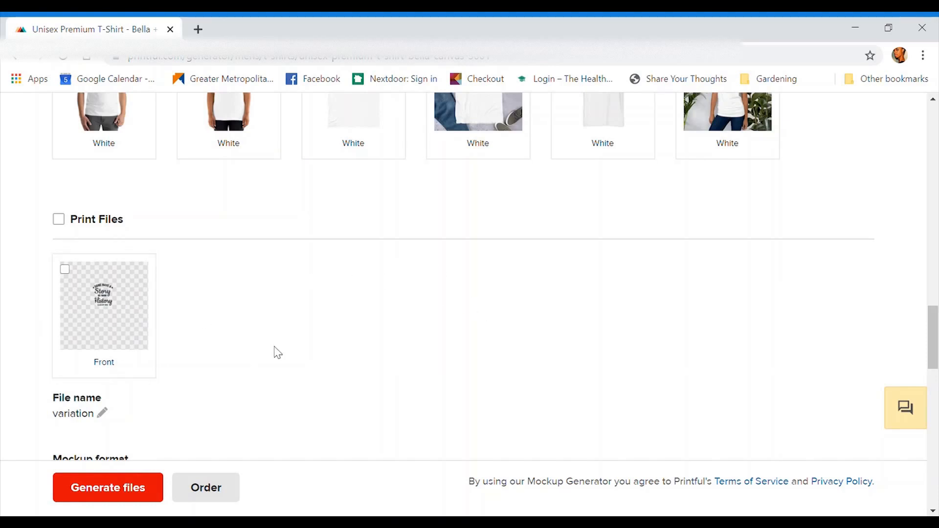
{"action": "scroll", "coordinate": [277, 352], "scroll_direction": "down", "scroll_amount": 2}
{"action": "scroll", "coordinate": [278, 352], "scroll_direction": "down", "scroll_amount": 1}
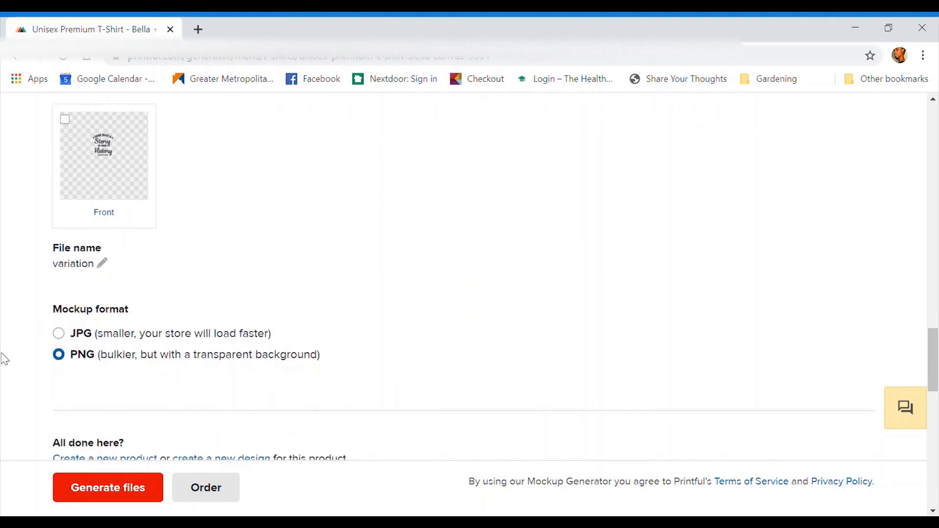
{"action": "left_click", "coordinate": [78, 341]}
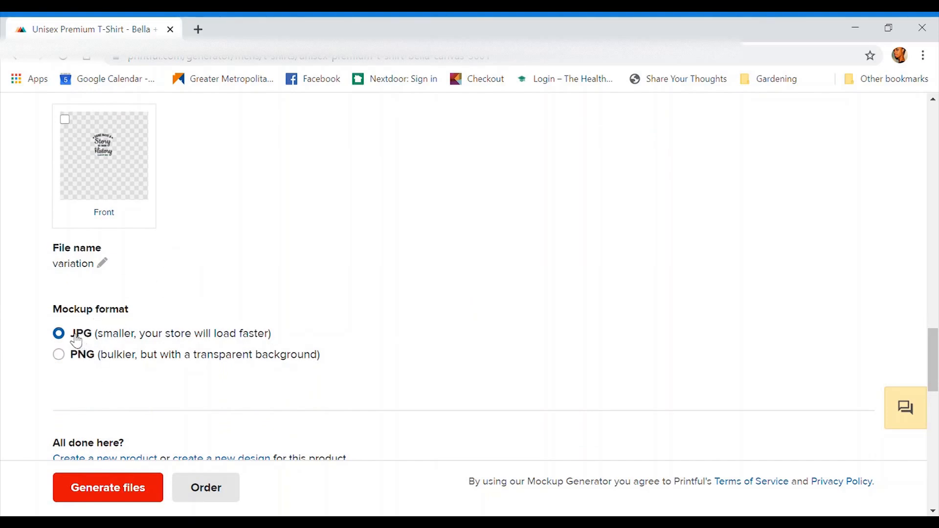
{"action": "left_click", "coordinate": [66, 360]}
{"action": "scroll", "coordinate": [69, 360], "scroll_direction": "down", "scroll_amount": 2}
{"action": "scroll", "coordinate": [69, 360], "scroll_direction": "up", "scroll_amount": 1}
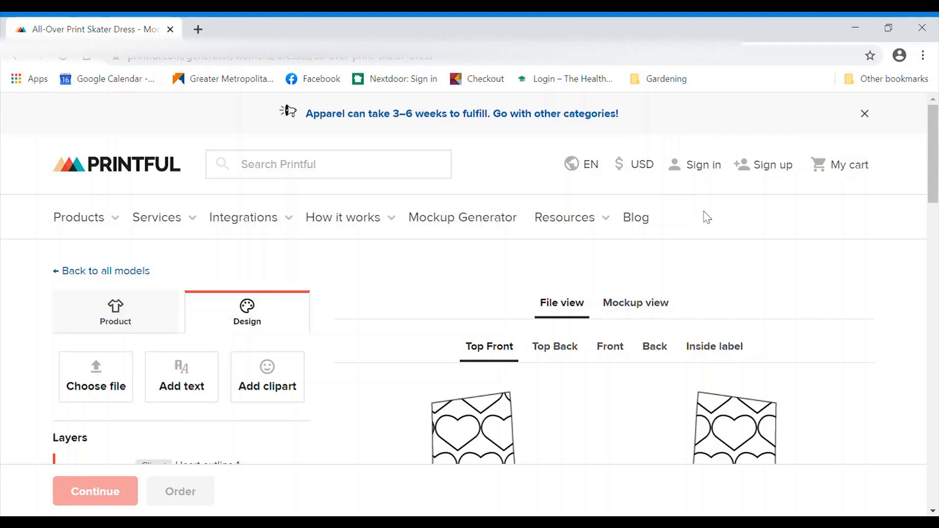
Look over the heart-patterned top front of the All-Over Print Skater Dress and open the product categories
{"action": "scroll", "coordinate": [566, 342], "scroll_direction": "down", "scroll_amount": 10}
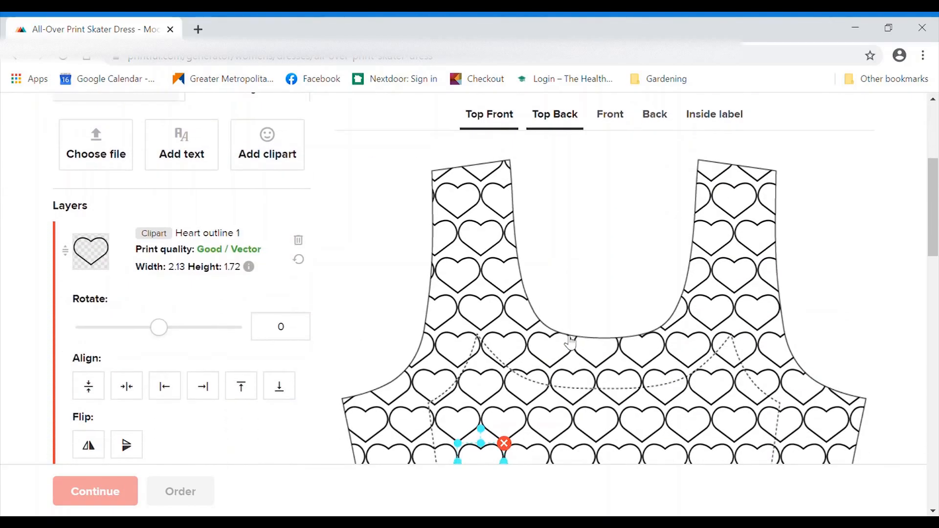
{"action": "scroll", "coordinate": [570, 342], "scroll_direction": "up", "scroll_amount": 10}
{"action": "mouse_move", "coordinate": [99, 220]}
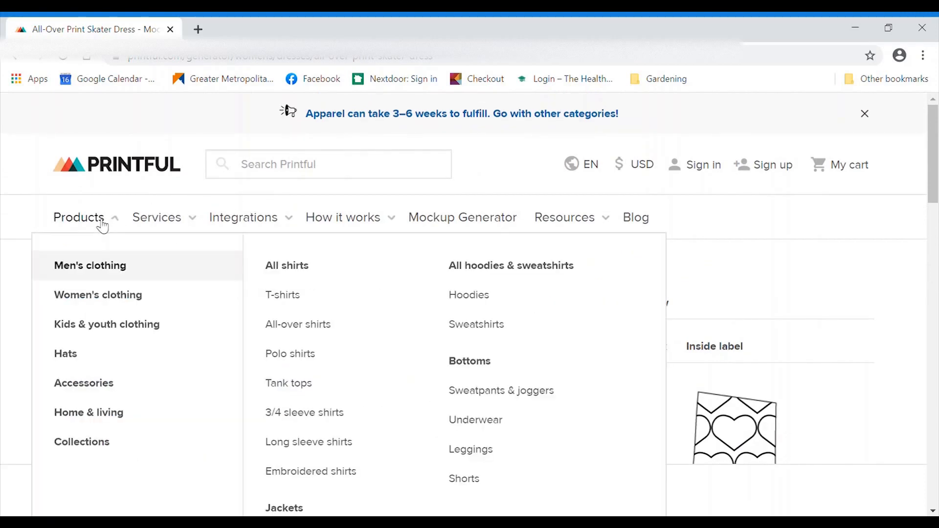